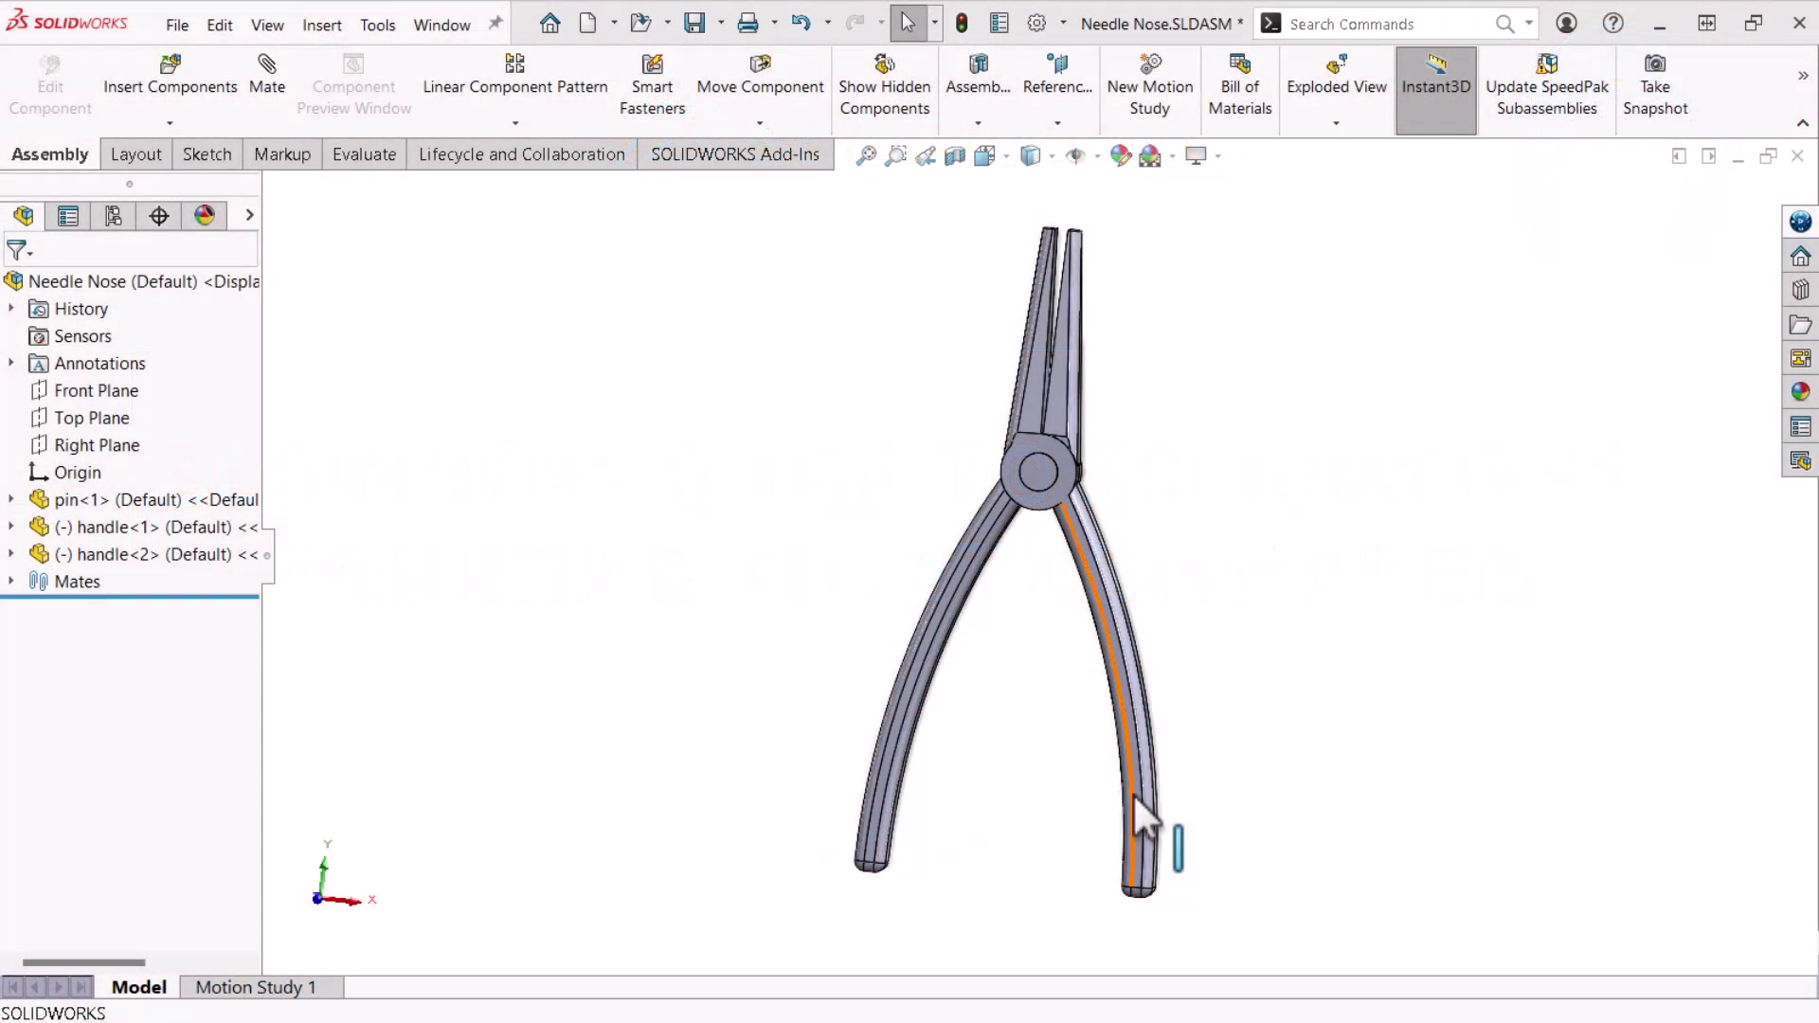
- Swing a handle in the Needle Nose assembly to check its motion
{"action": "mouse_move", "coordinate": [1133, 791]}
{"action": "left_mouse_down"}
{"action": "mouse_move", "coordinate": [1189, 816]}
{"action": "mouse_move", "coordinate": [1150, 798]}
{"action": "mouse_move", "coordinate": [1191, 800]}
{"action": "mouse_move", "coordinate": [1137, 805]}
{"action": "left_mouse_up"}
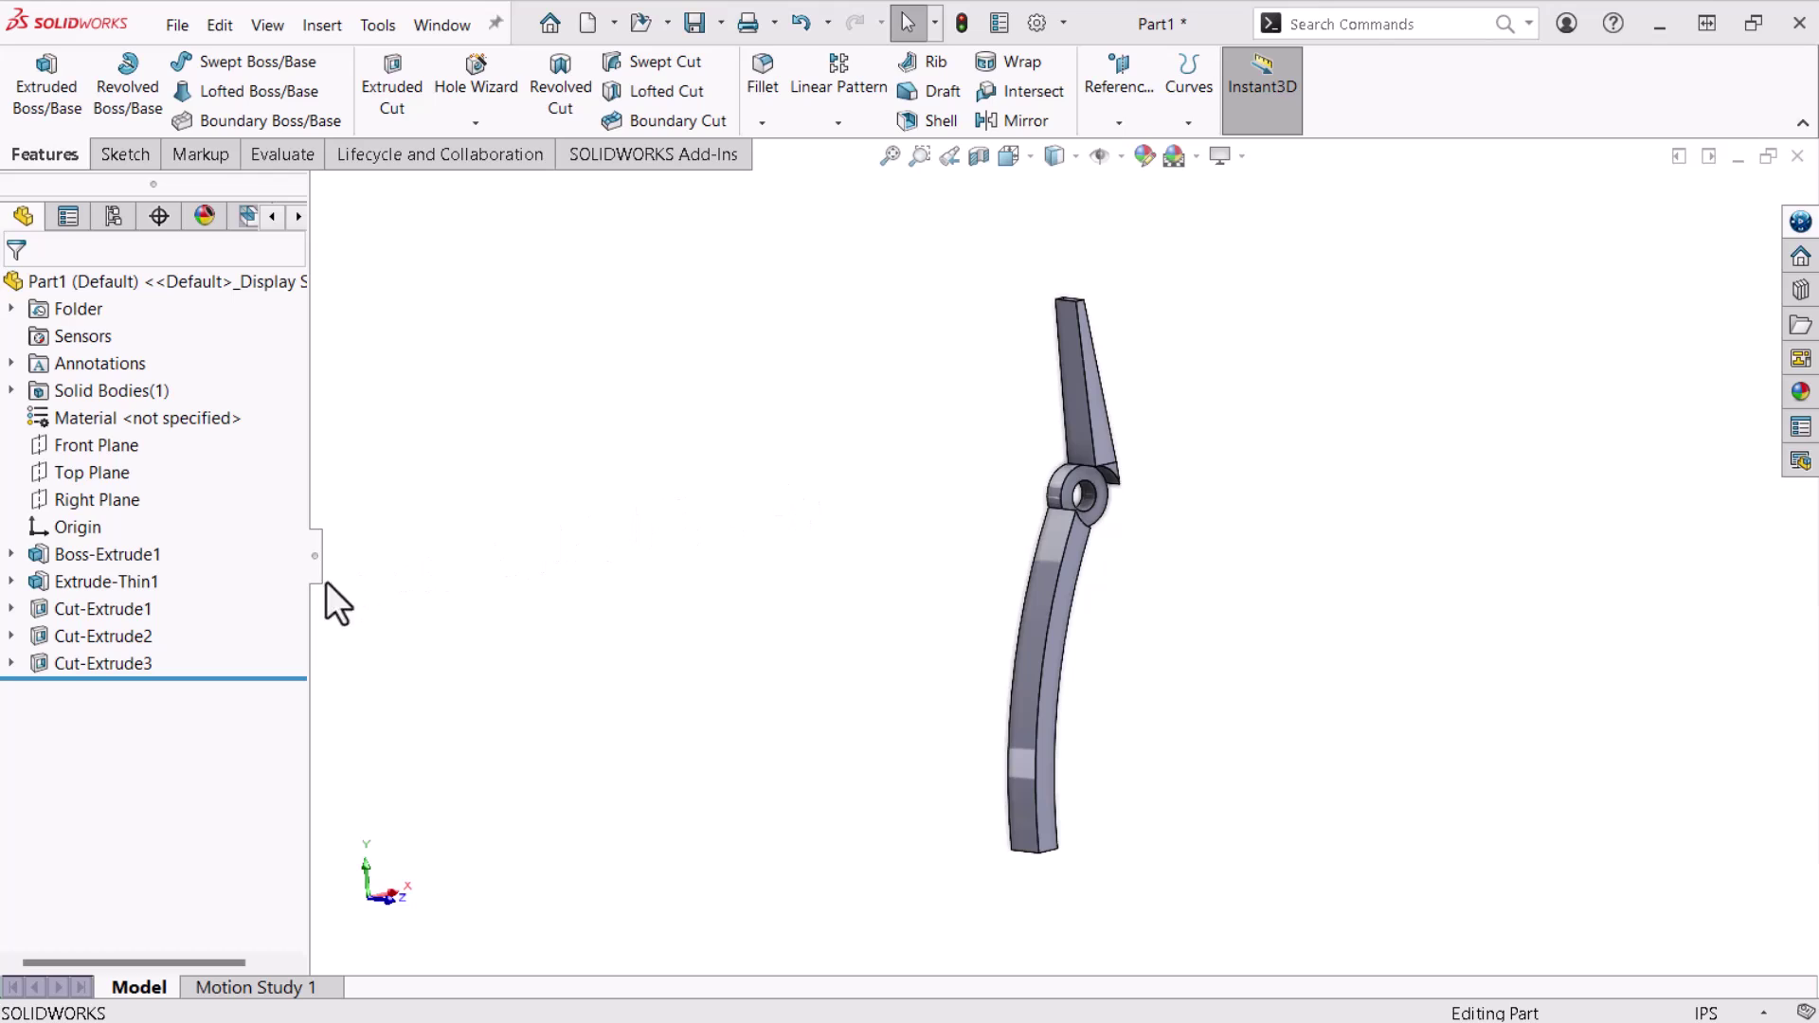
- Mirror the tip cut Cut-Extrude3 about the Front Plane, creating Mirror1
{"action": "left_click", "coordinate": [144, 661]}
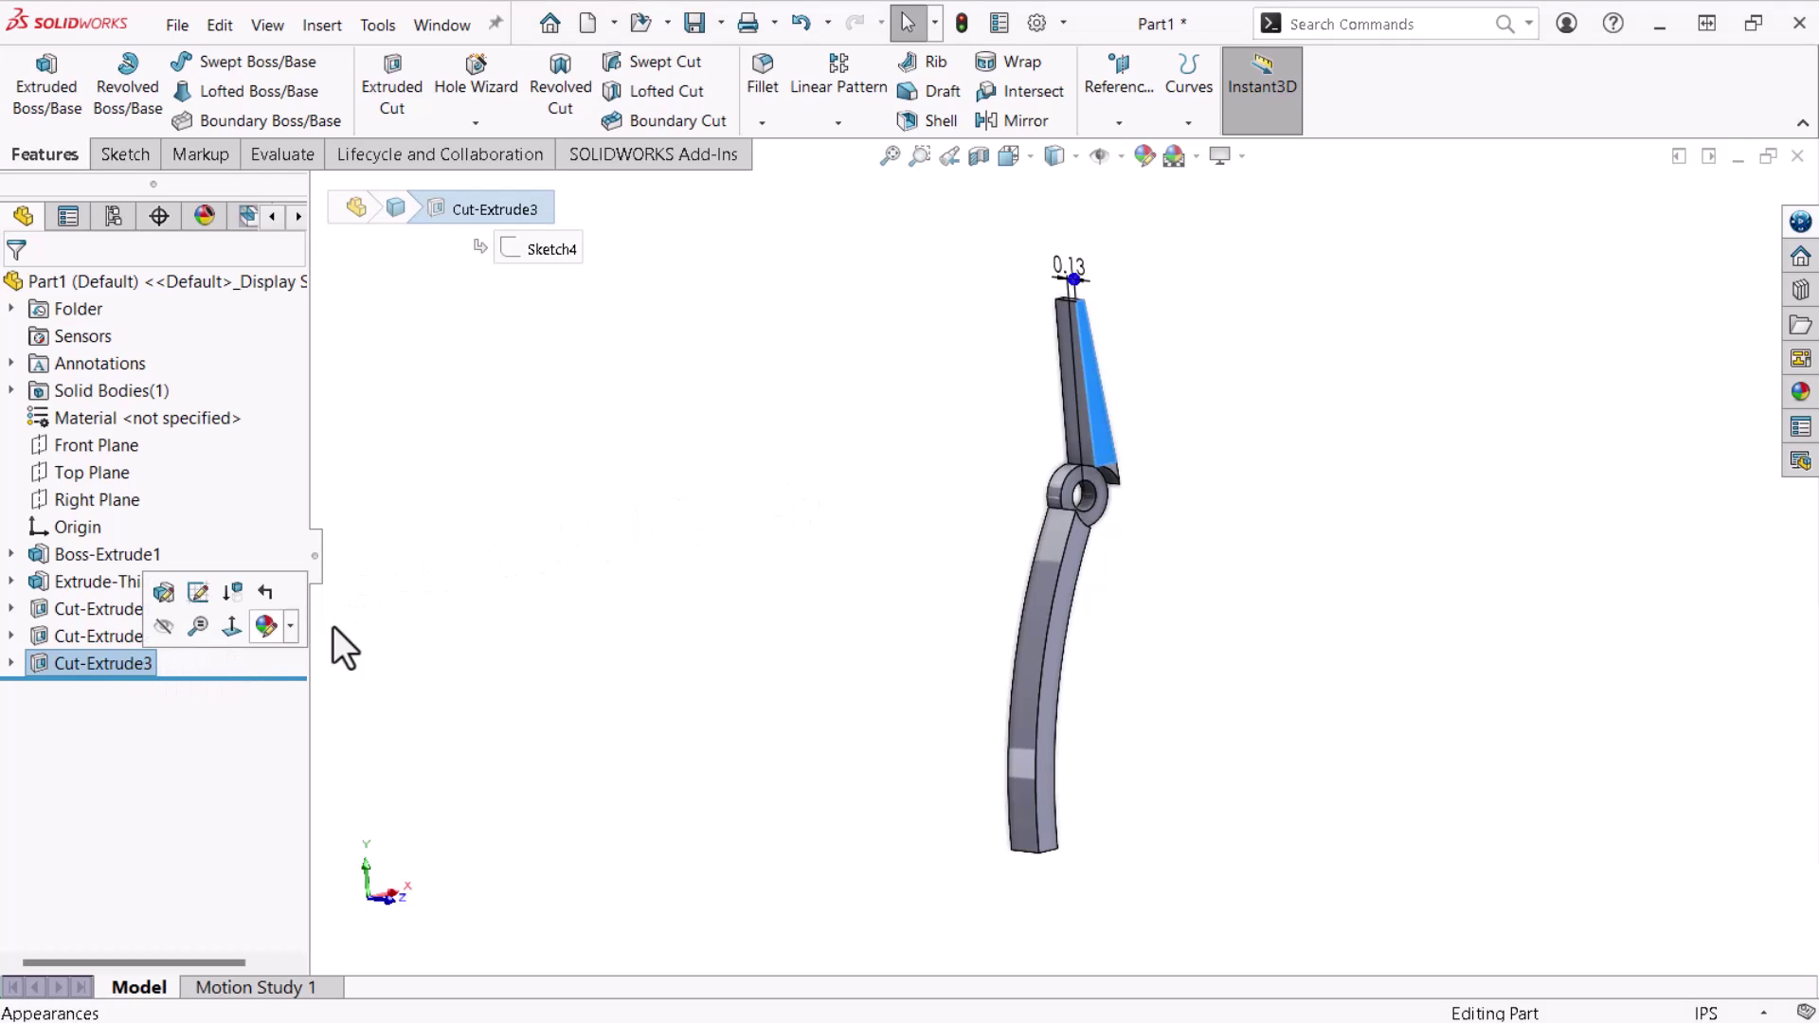
{"action": "middle_click_drag", "start_coordinate": [372, 620], "coordinate": [637, 552]}
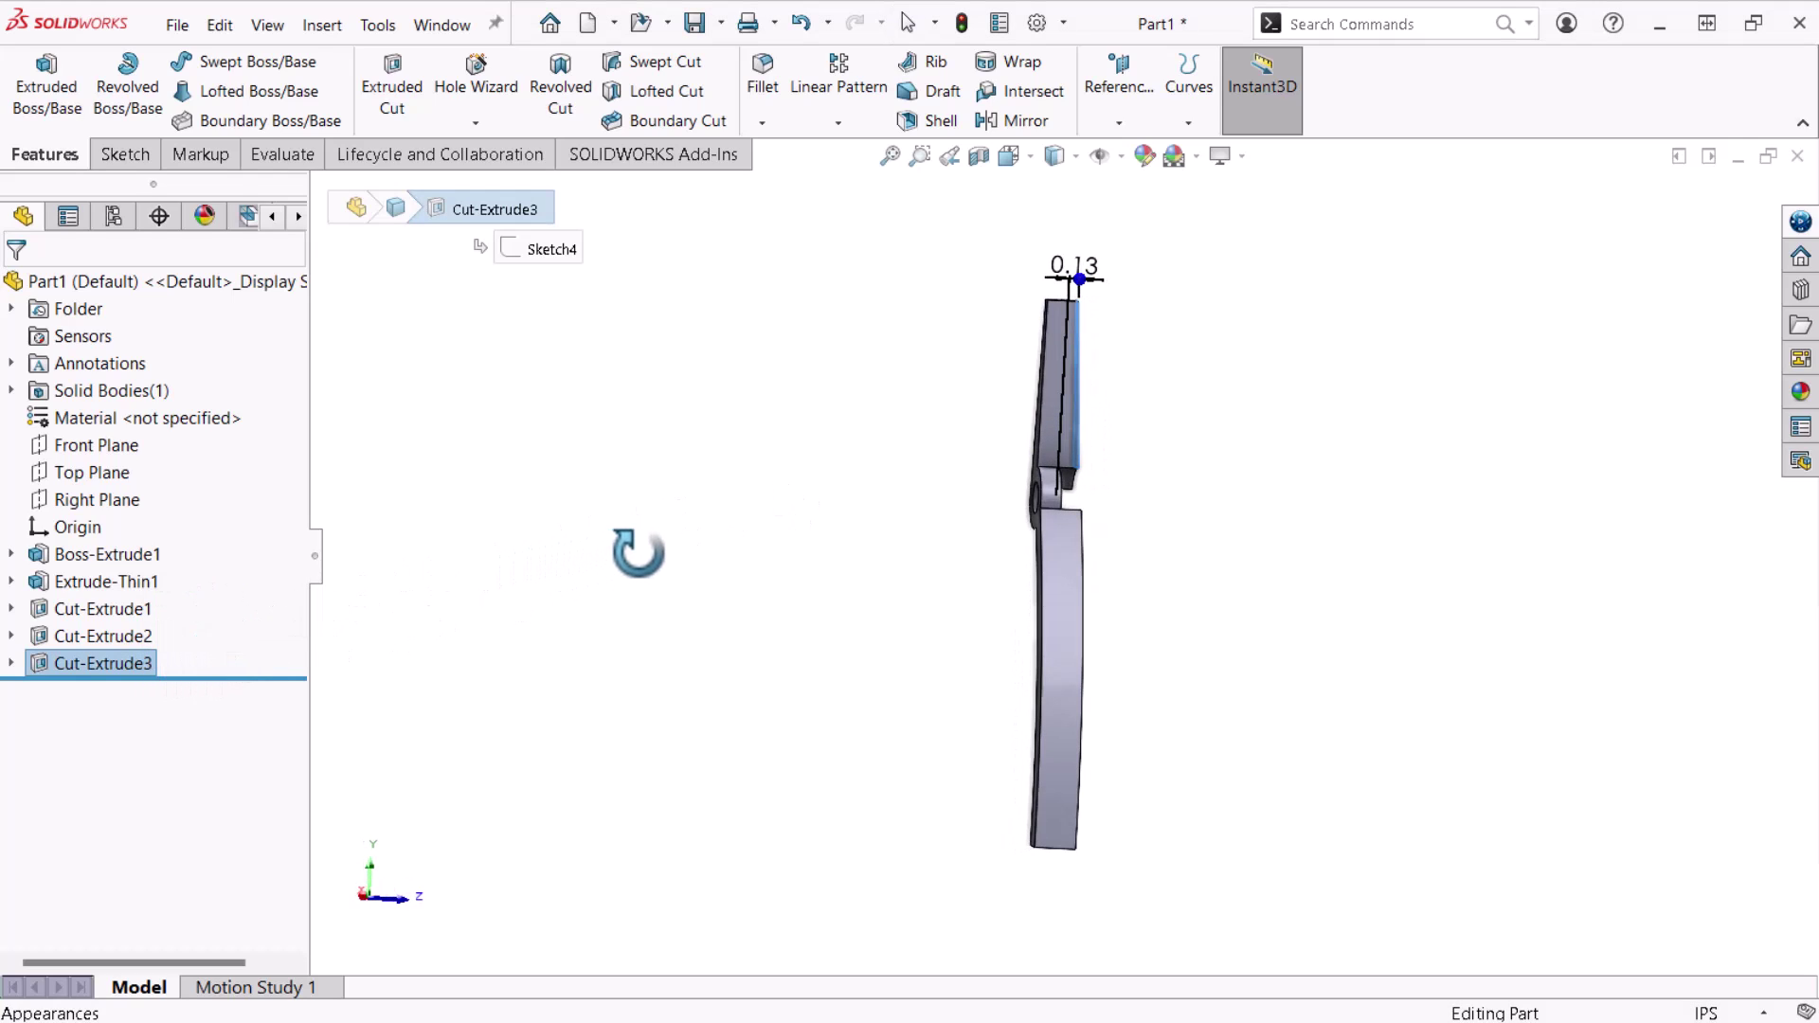
{"action": "middle_click_drag", "start_coordinate": [638, 552], "coordinate": [677, 520]}
{"action": "left_click", "coordinate": [671, 520]}
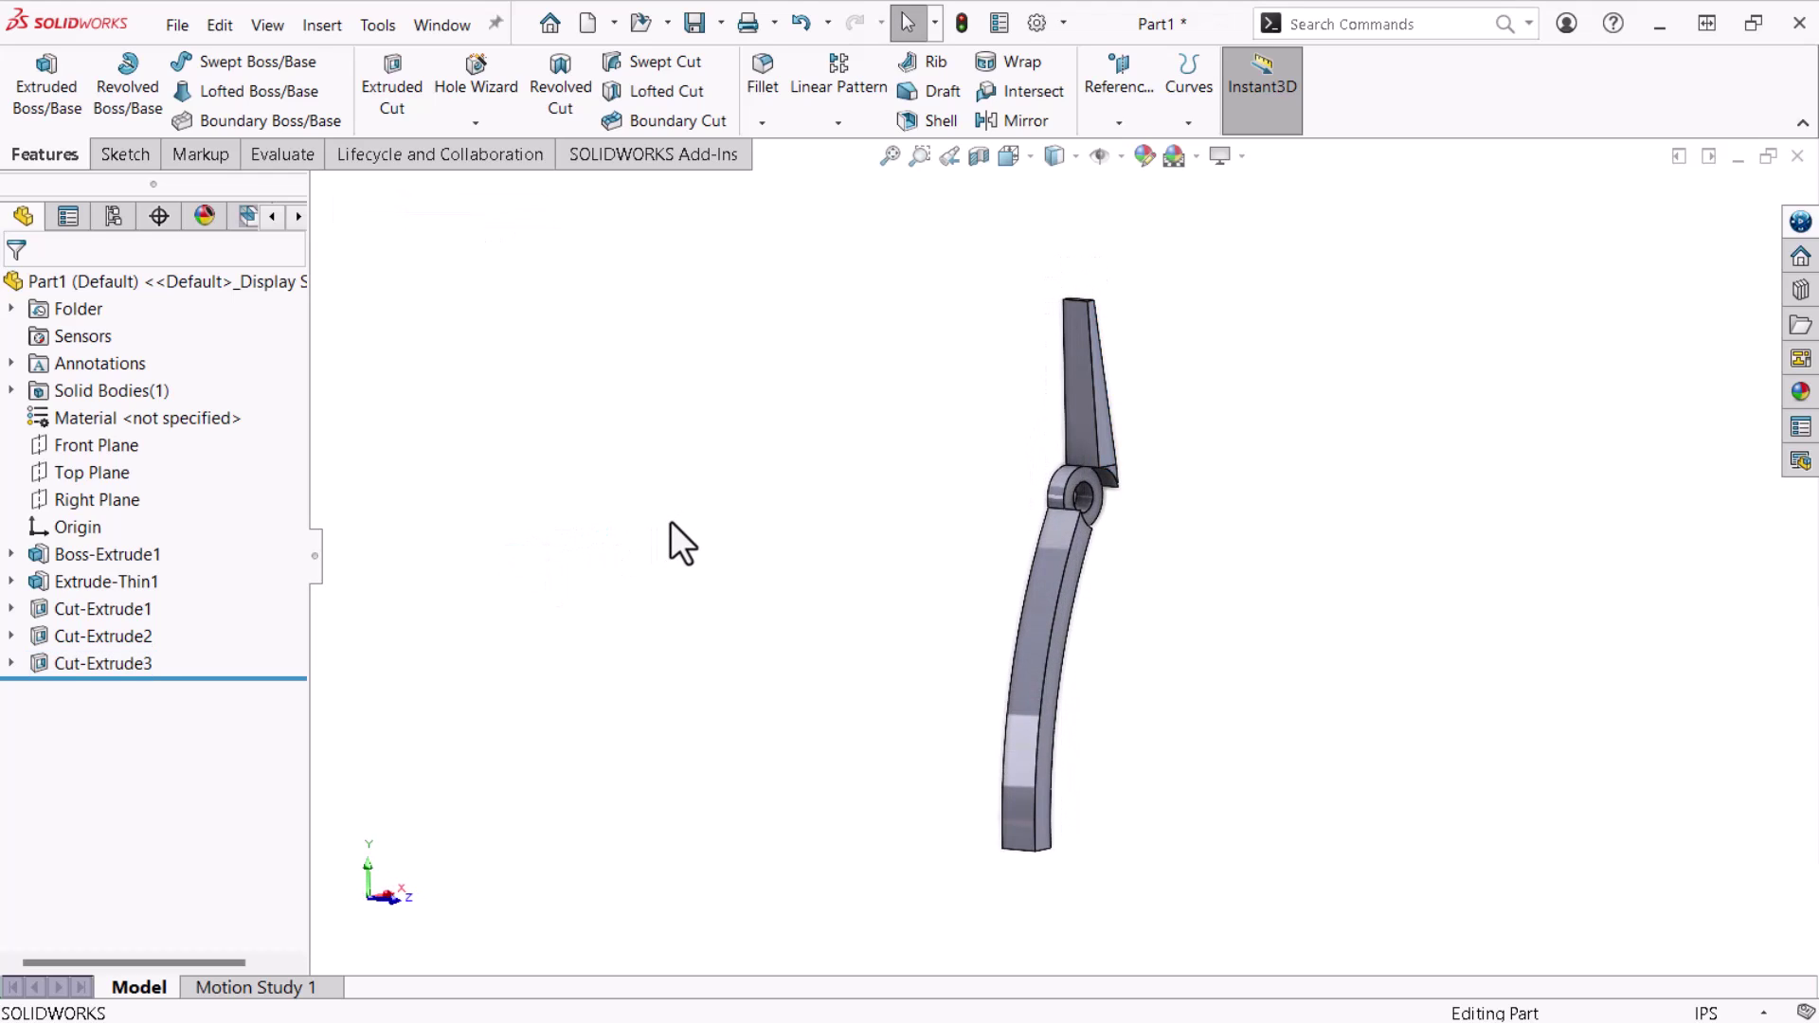
{"action": "left_click", "coordinate": [1014, 123]}
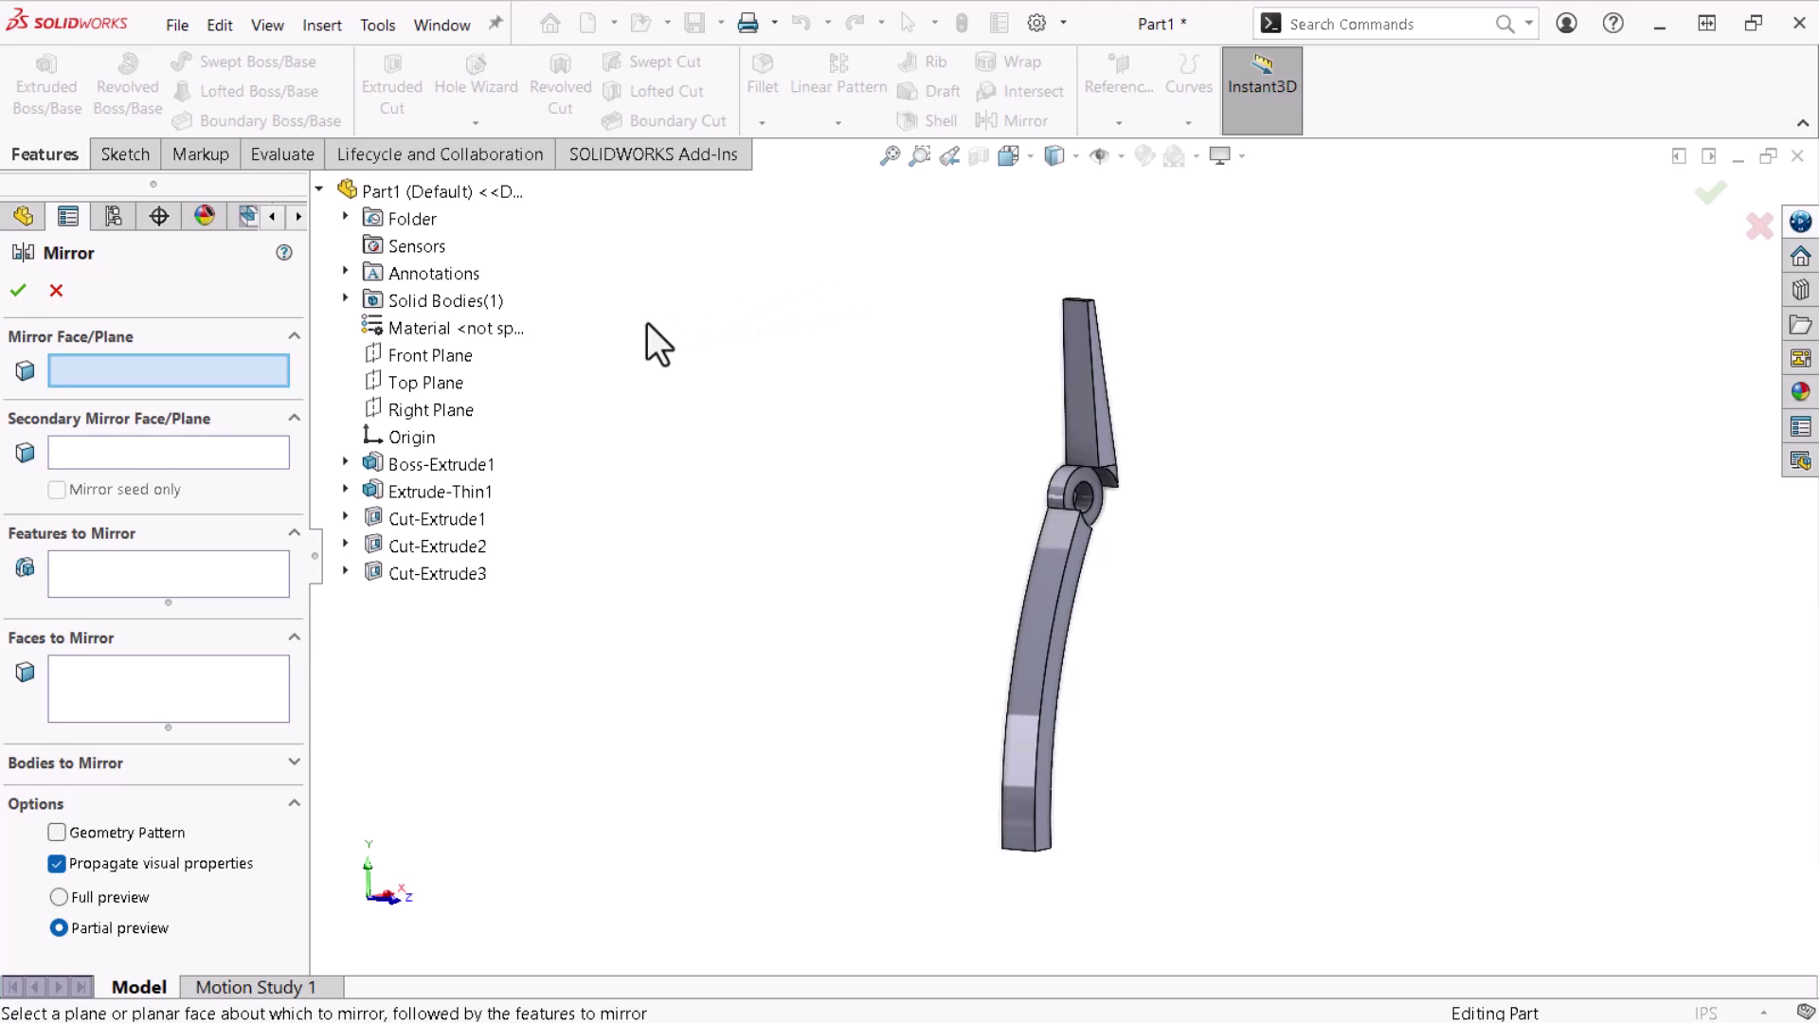
{"action": "left_click", "coordinate": [449, 360]}
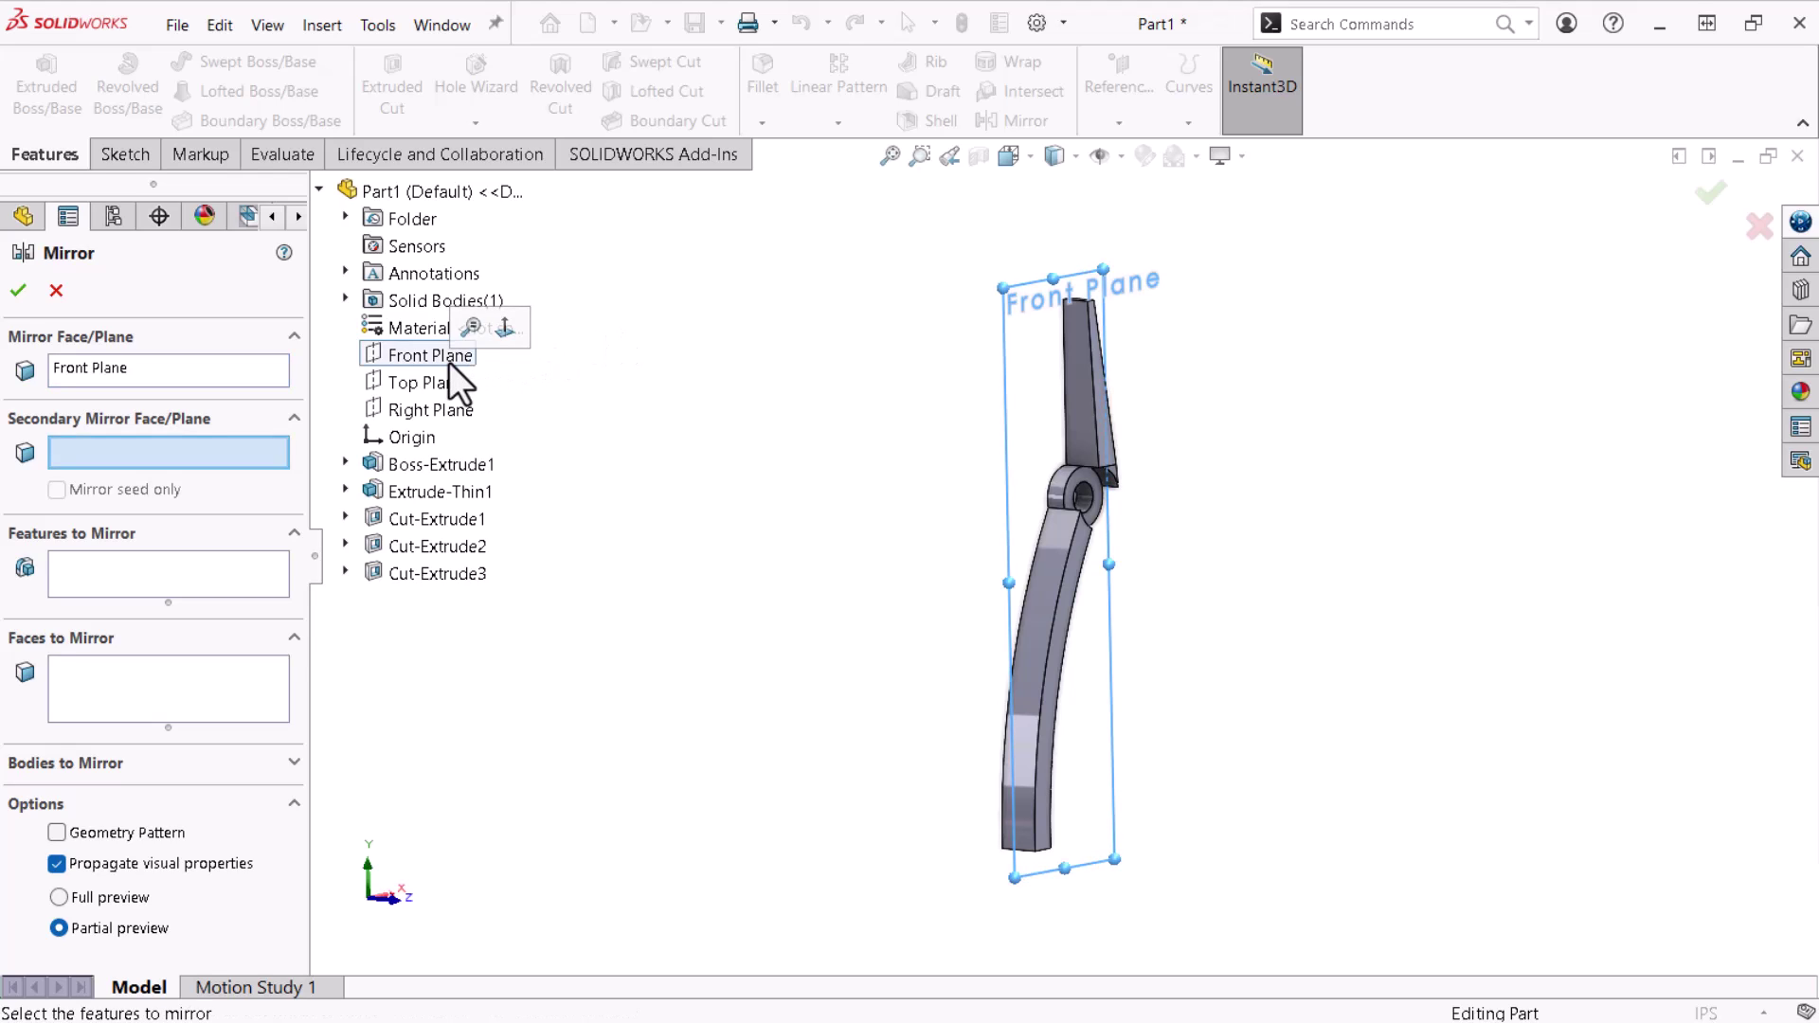
{"action": "left_click", "coordinate": [201, 570]}
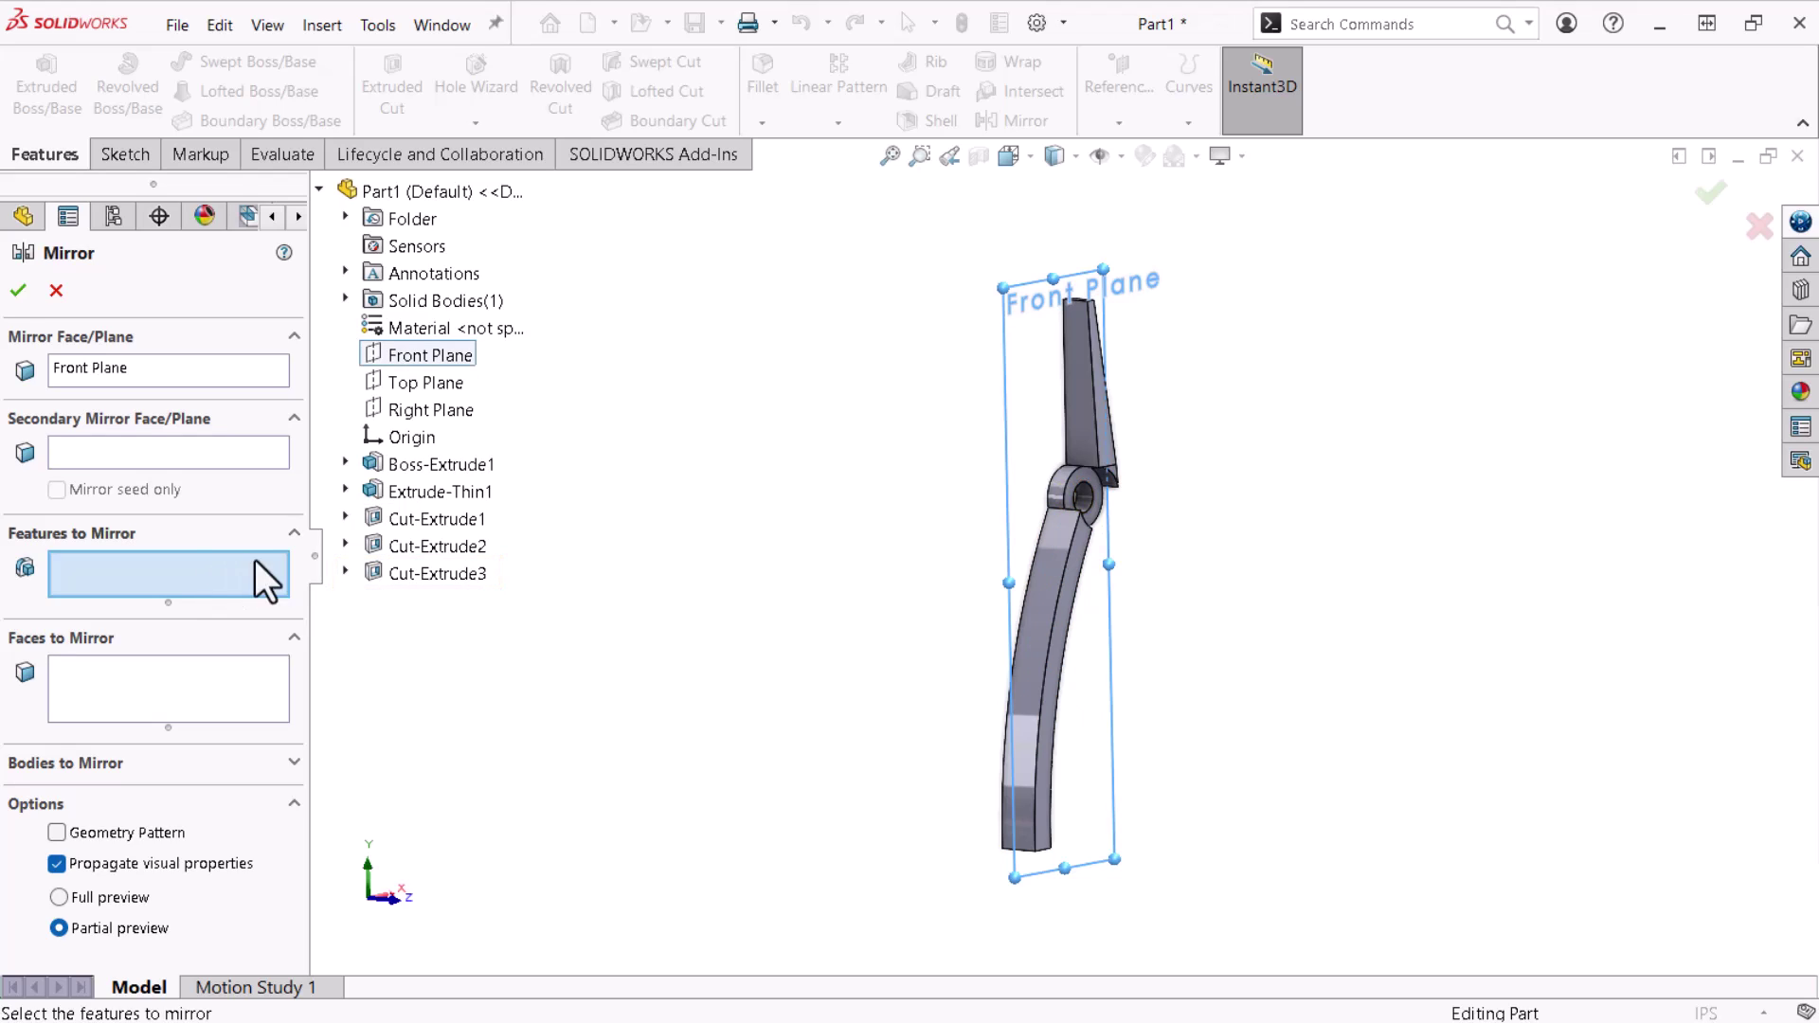
{"action": "left_click", "coordinate": [1099, 398]}
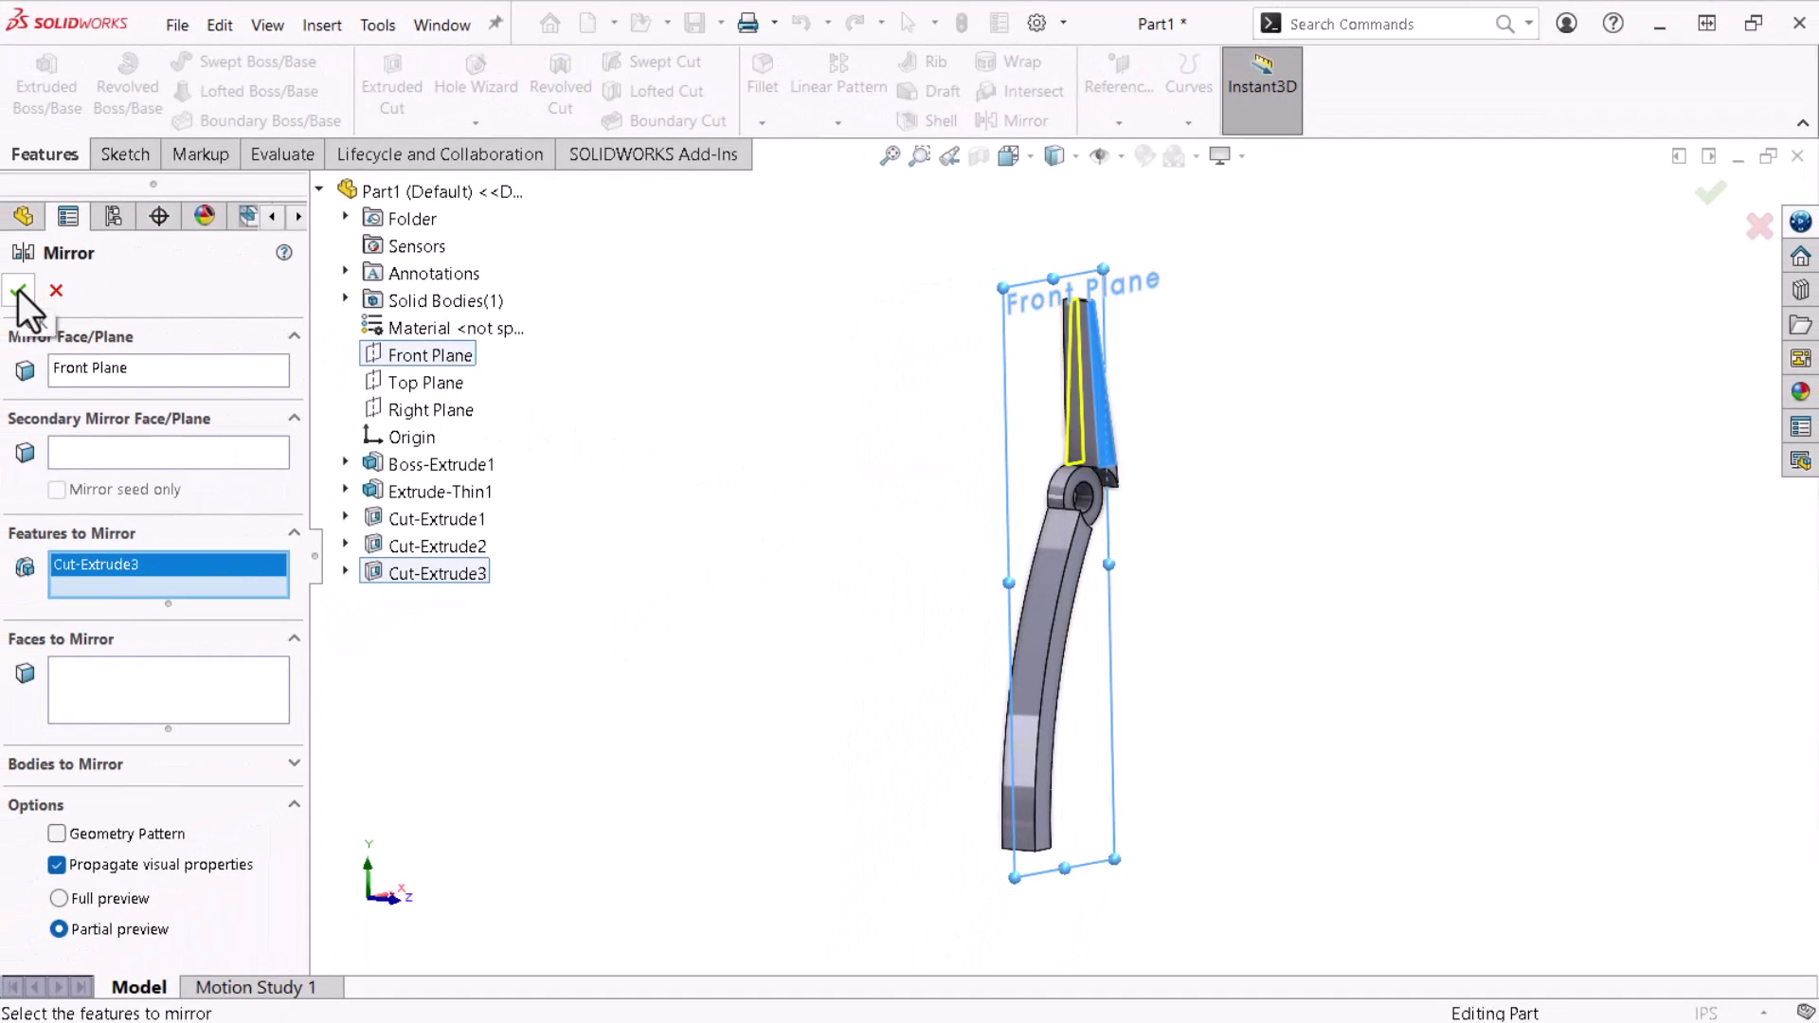
{"action": "left_click", "coordinate": [19, 290]}
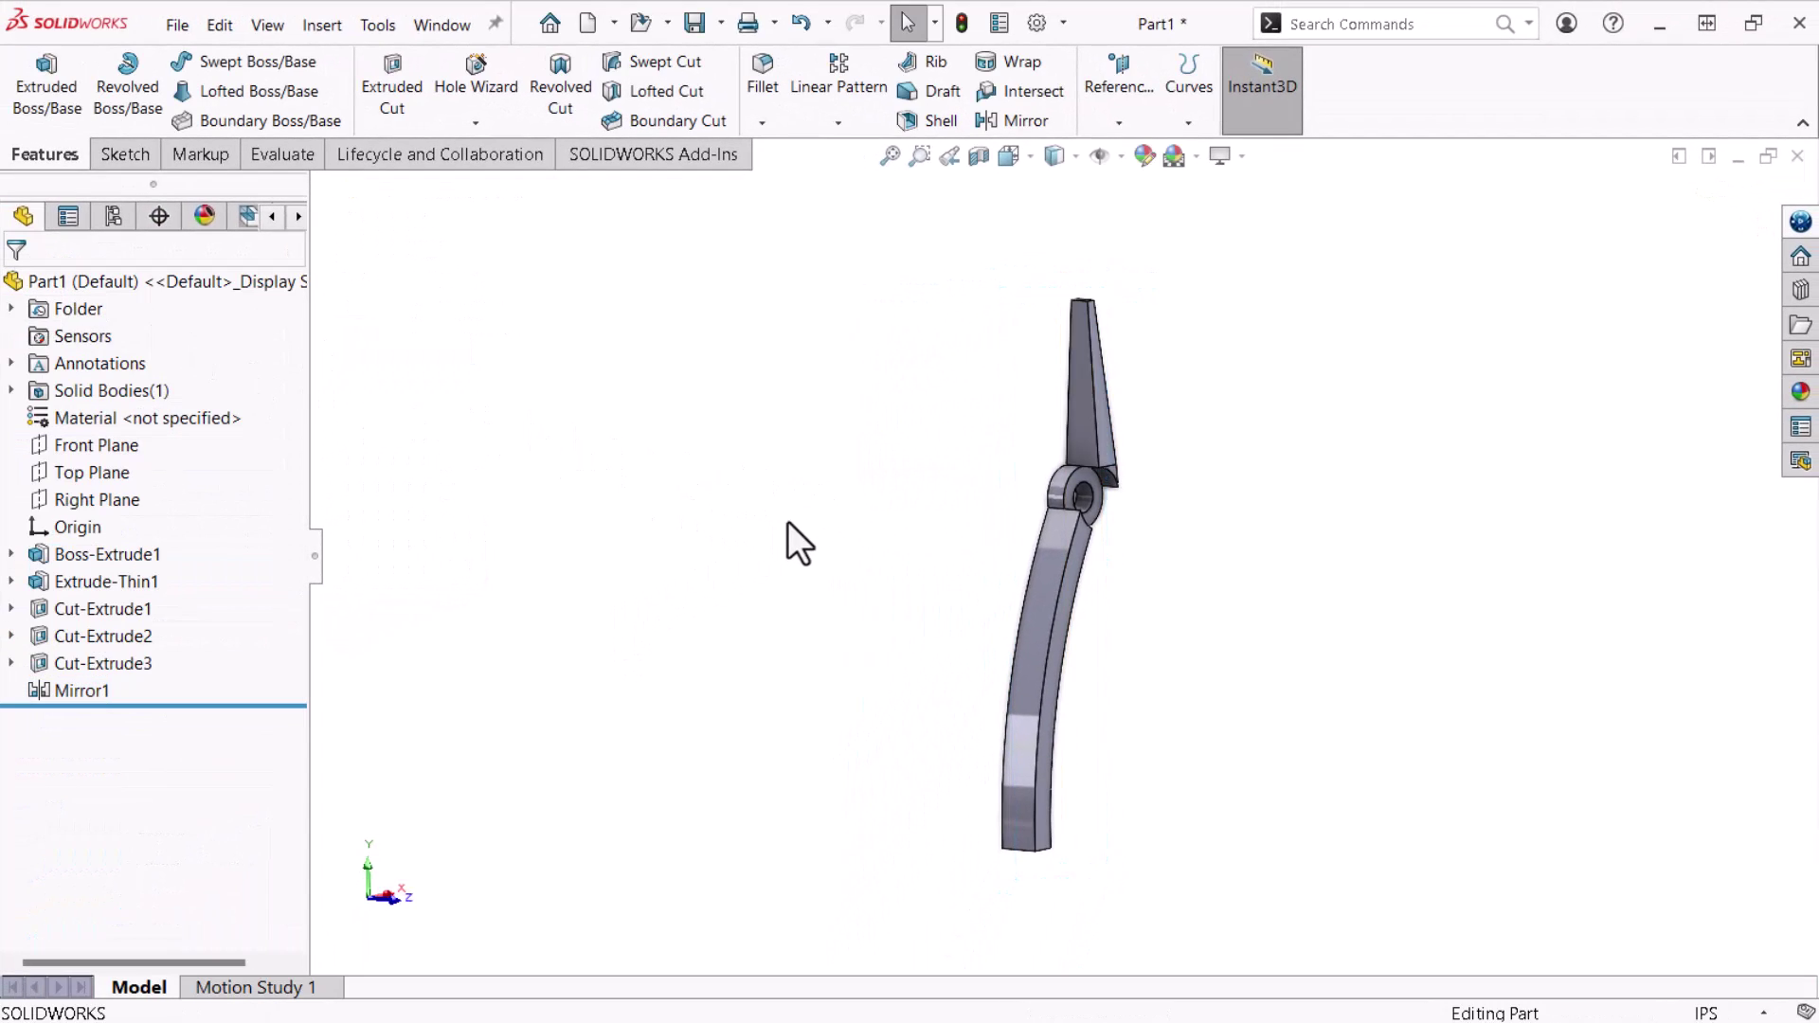
- Check the mirrored tip, then start a constant-size fillet with a 0.10in radius
{"action": "middle_click_drag", "start_coordinate": [790, 522], "coordinate": [742, 517]}
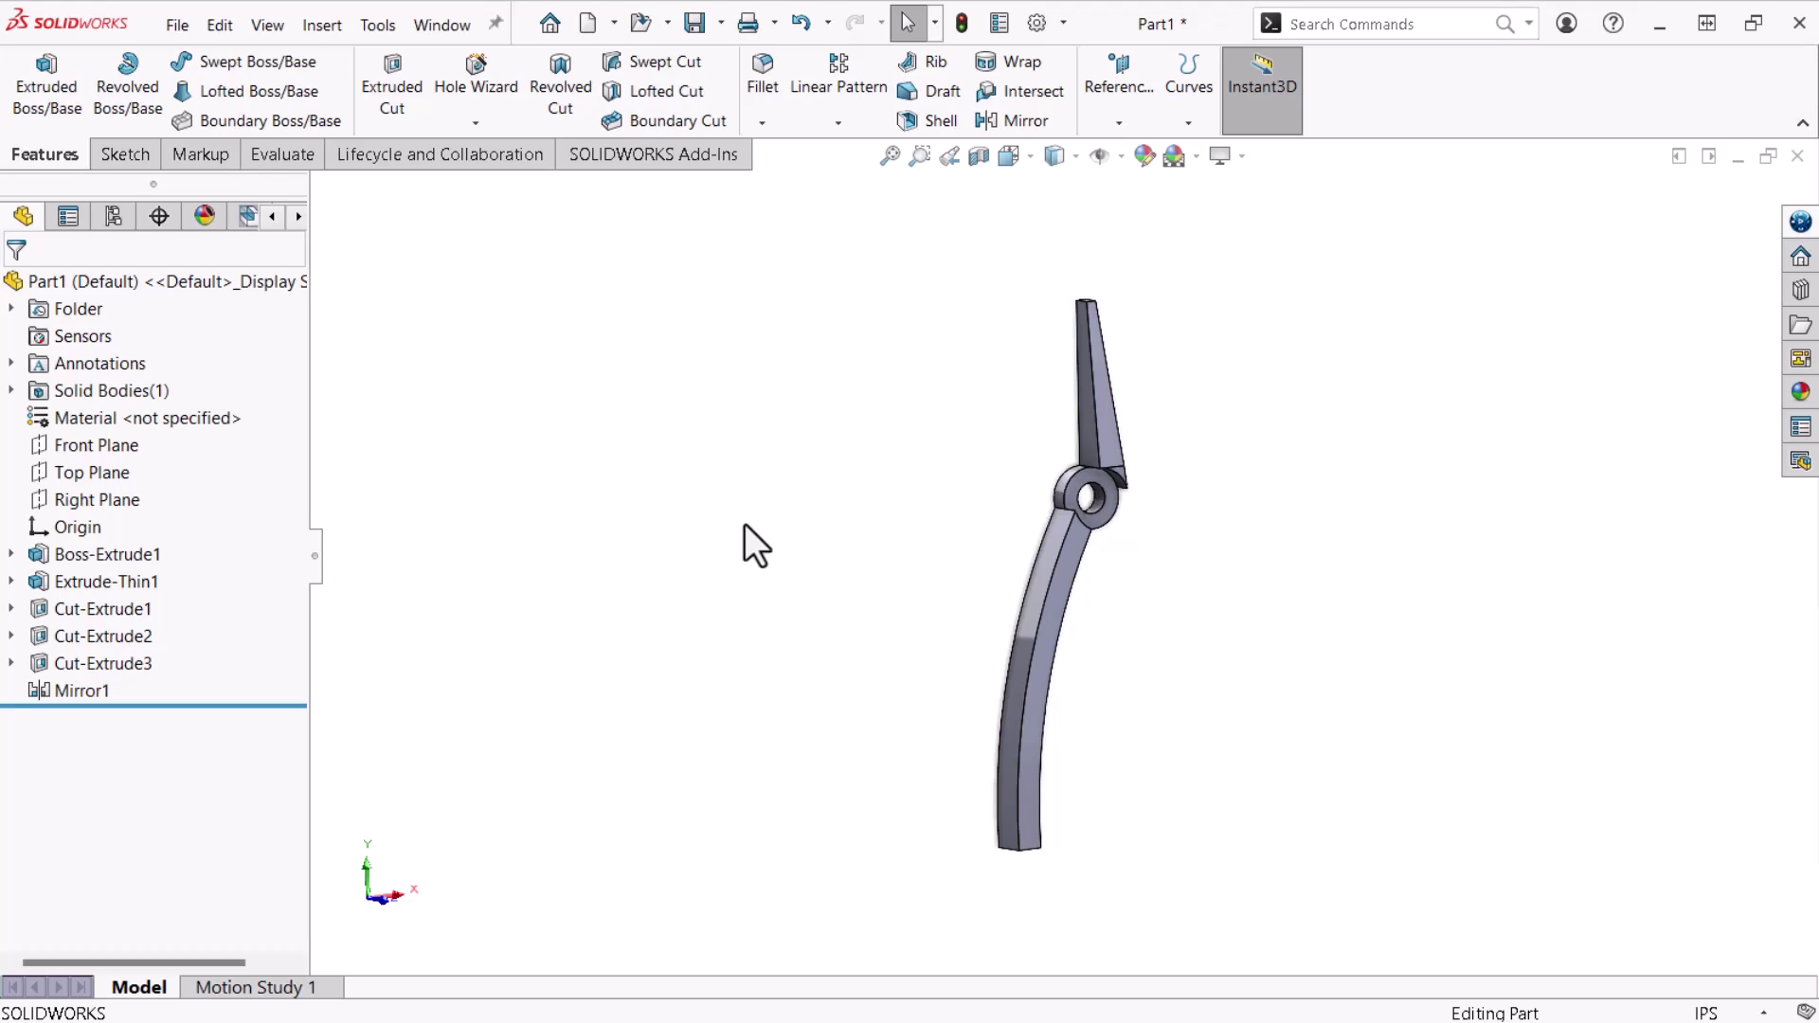
{"action": "left_click", "coordinate": [755, 94]}
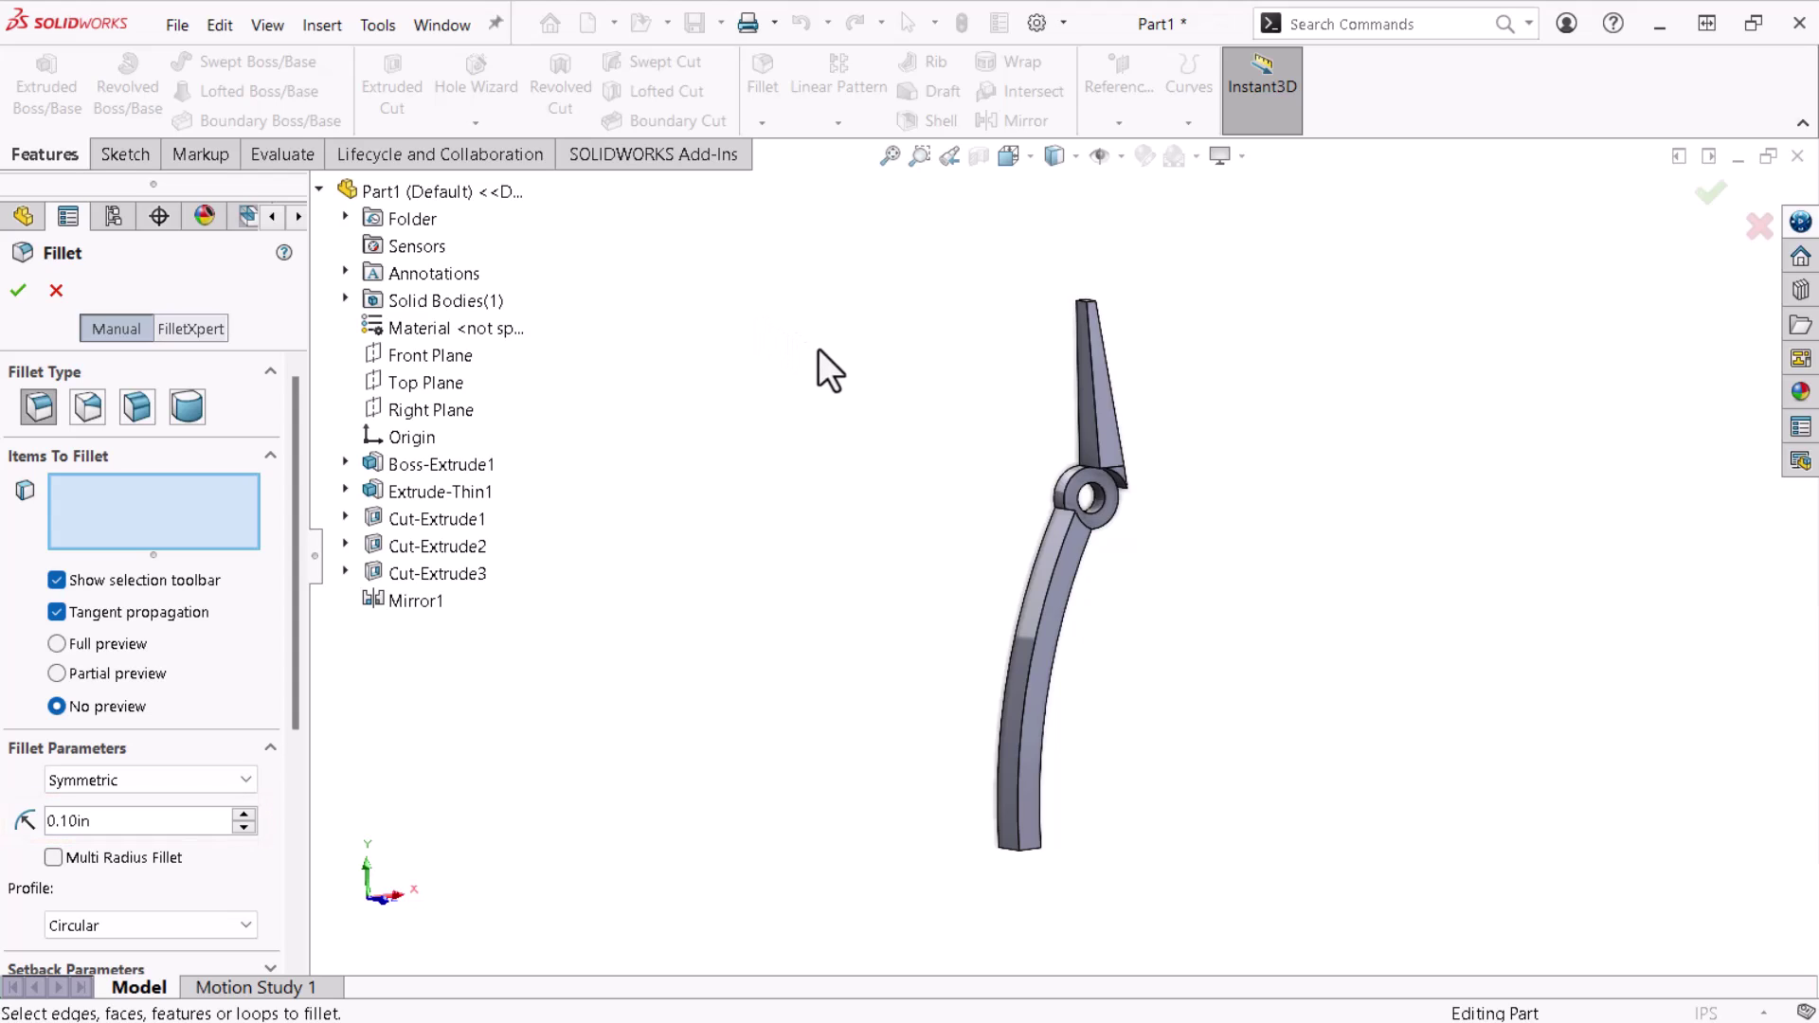
- Select the two tip edges for the 0.10in fillet with full preview shown
{"action": "middle_click_drag", "start_coordinate": [892, 431], "coordinate": [829, 480]}
{"action": "left_click", "coordinate": [1082, 414]}
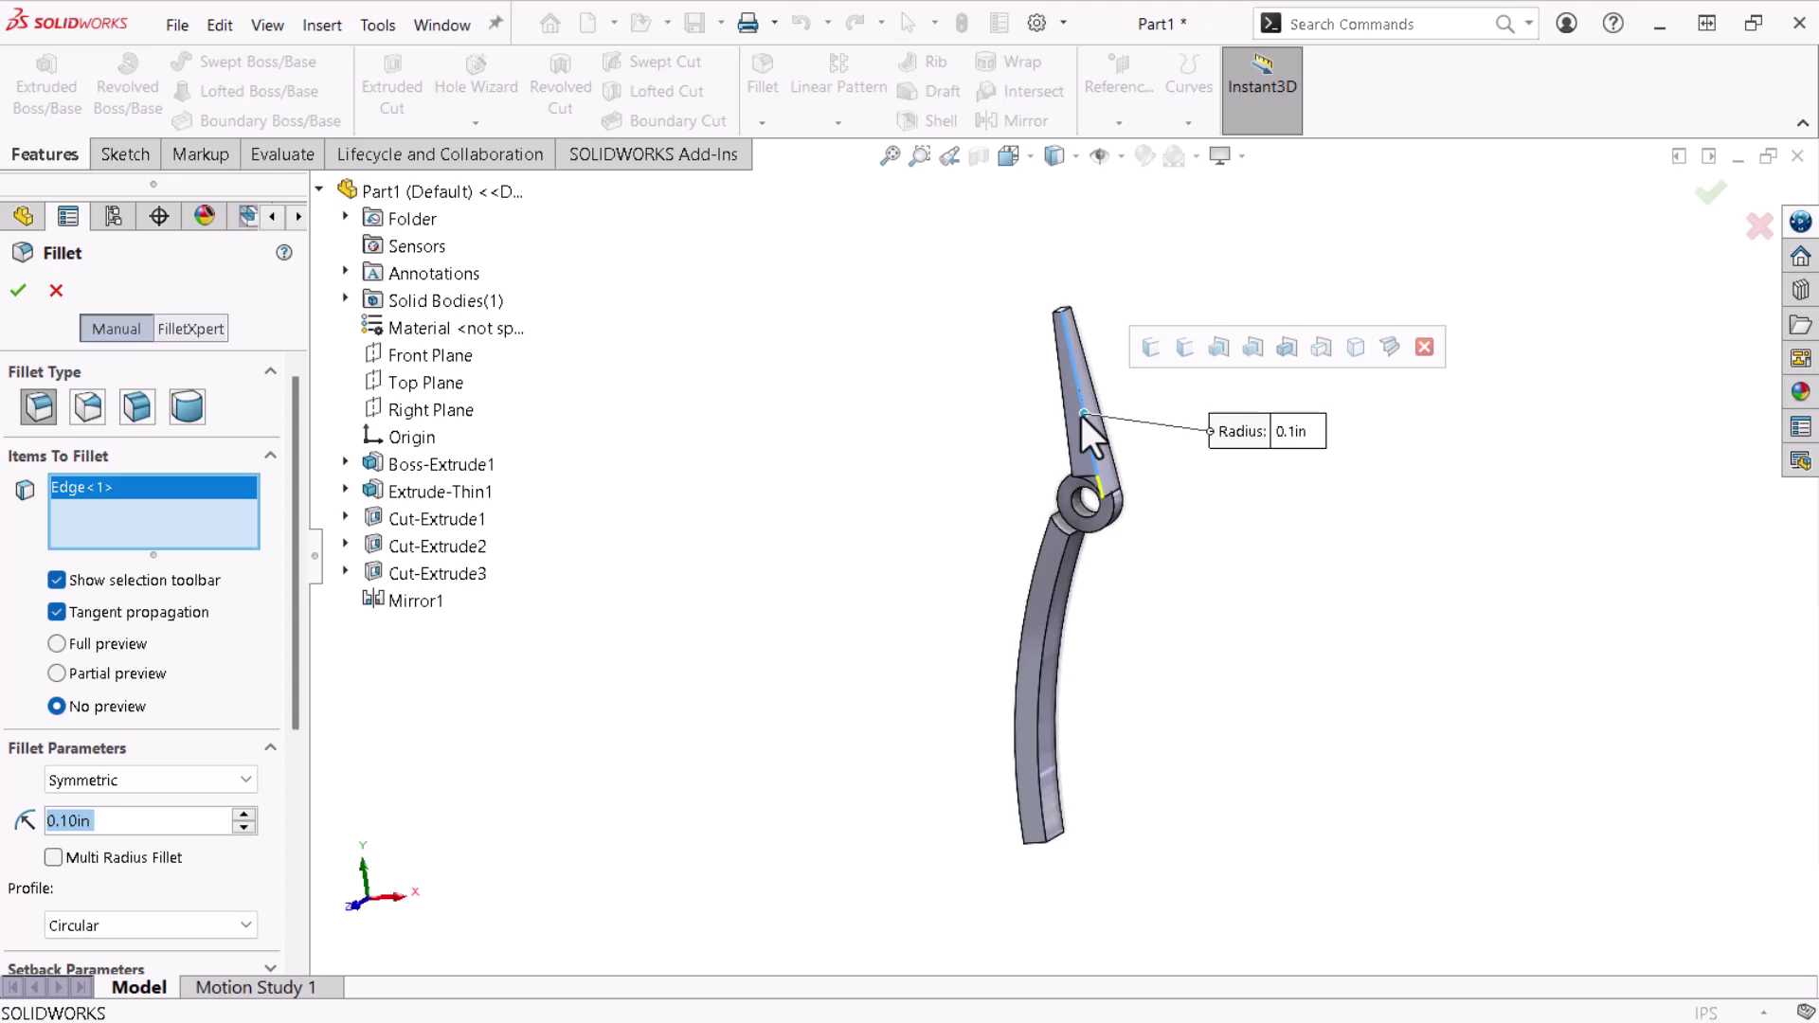
{"action": "middle_click_drag", "start_coordinate": [1044, 426], "coordinate": [940, 470]}
{"action": "left_click", "coordinate": [1052, 417]}
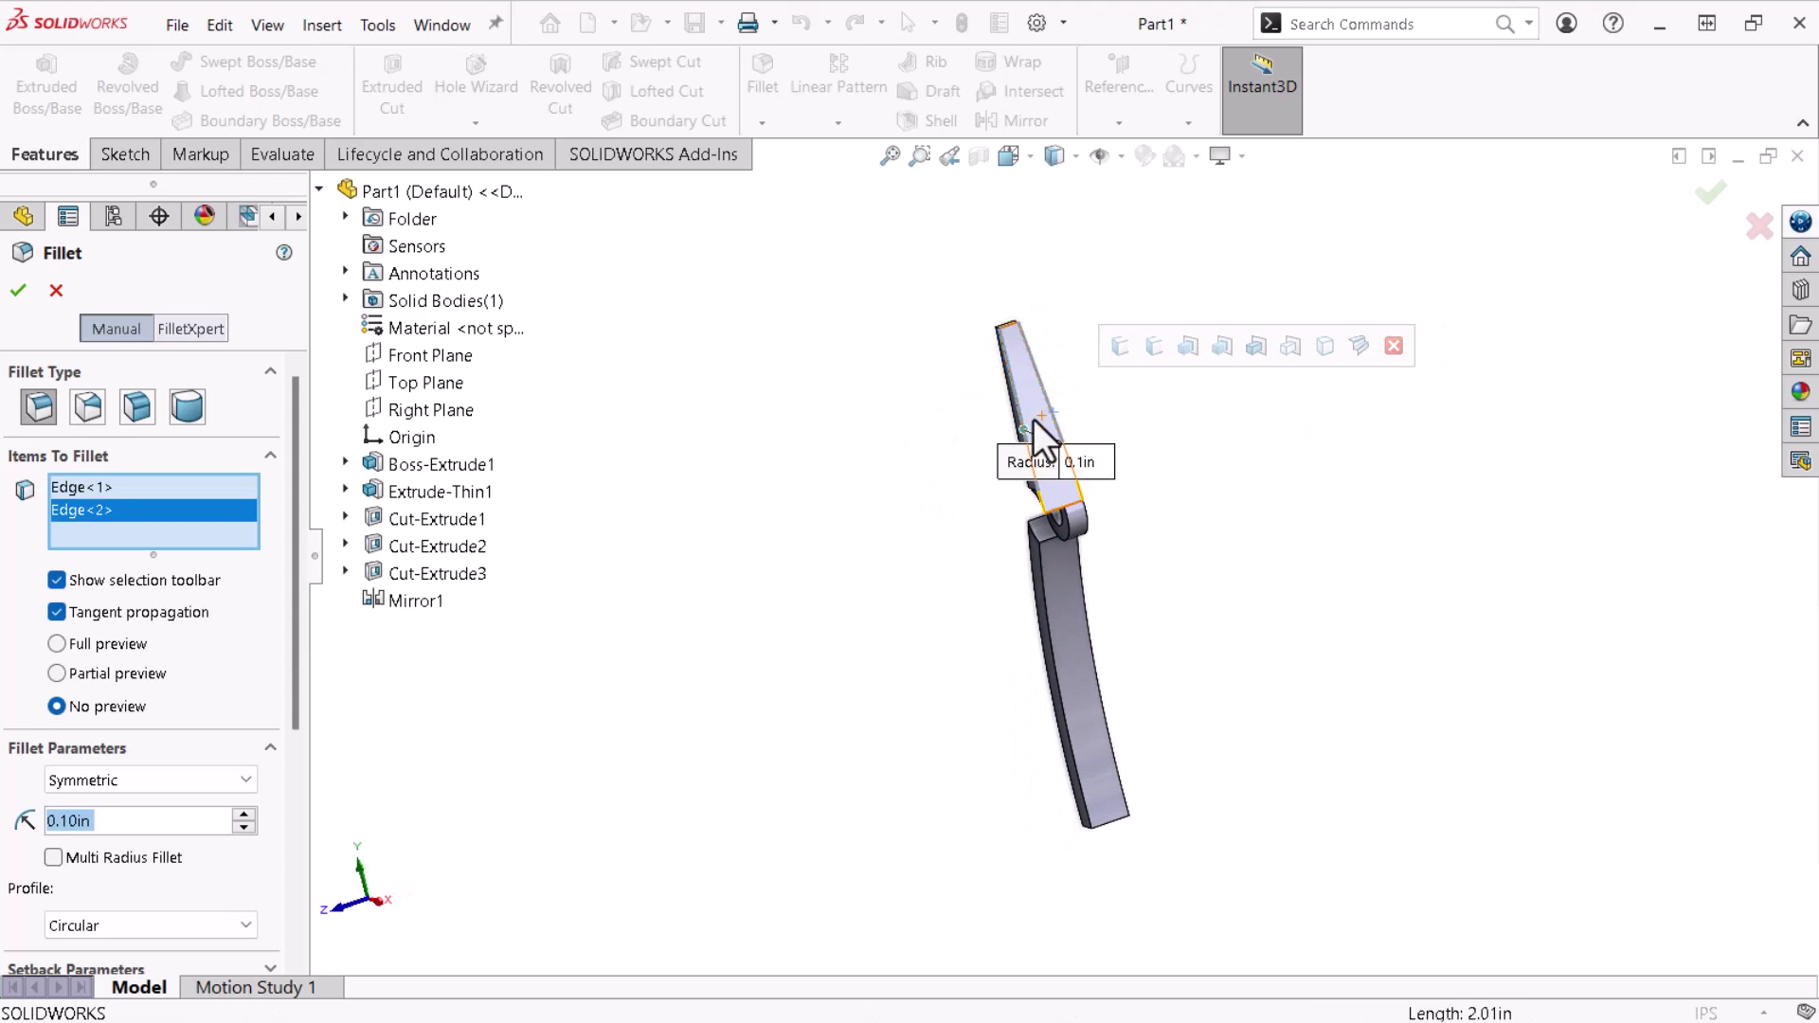
{"action": "middle_click_drag", "start_coordinate": [1051, 416], "coordinate": [997, 408]}
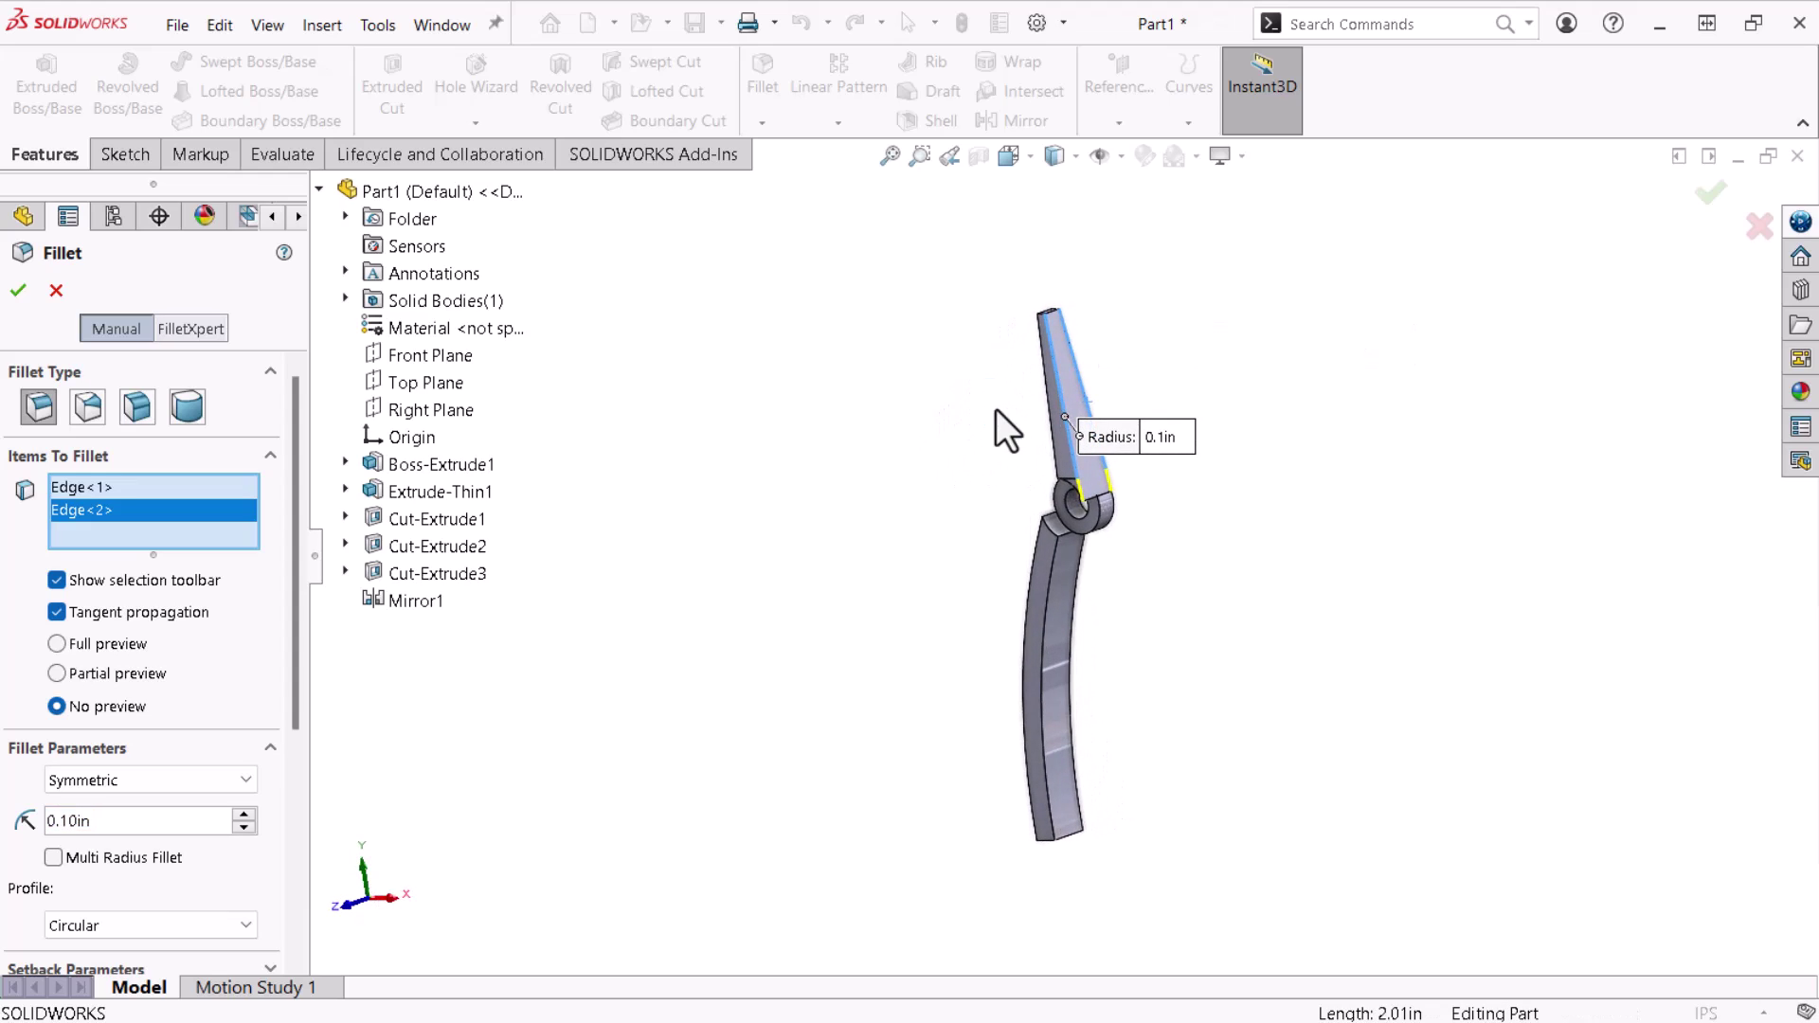
{"action": "left_click", "coordinate": [59, 644]}
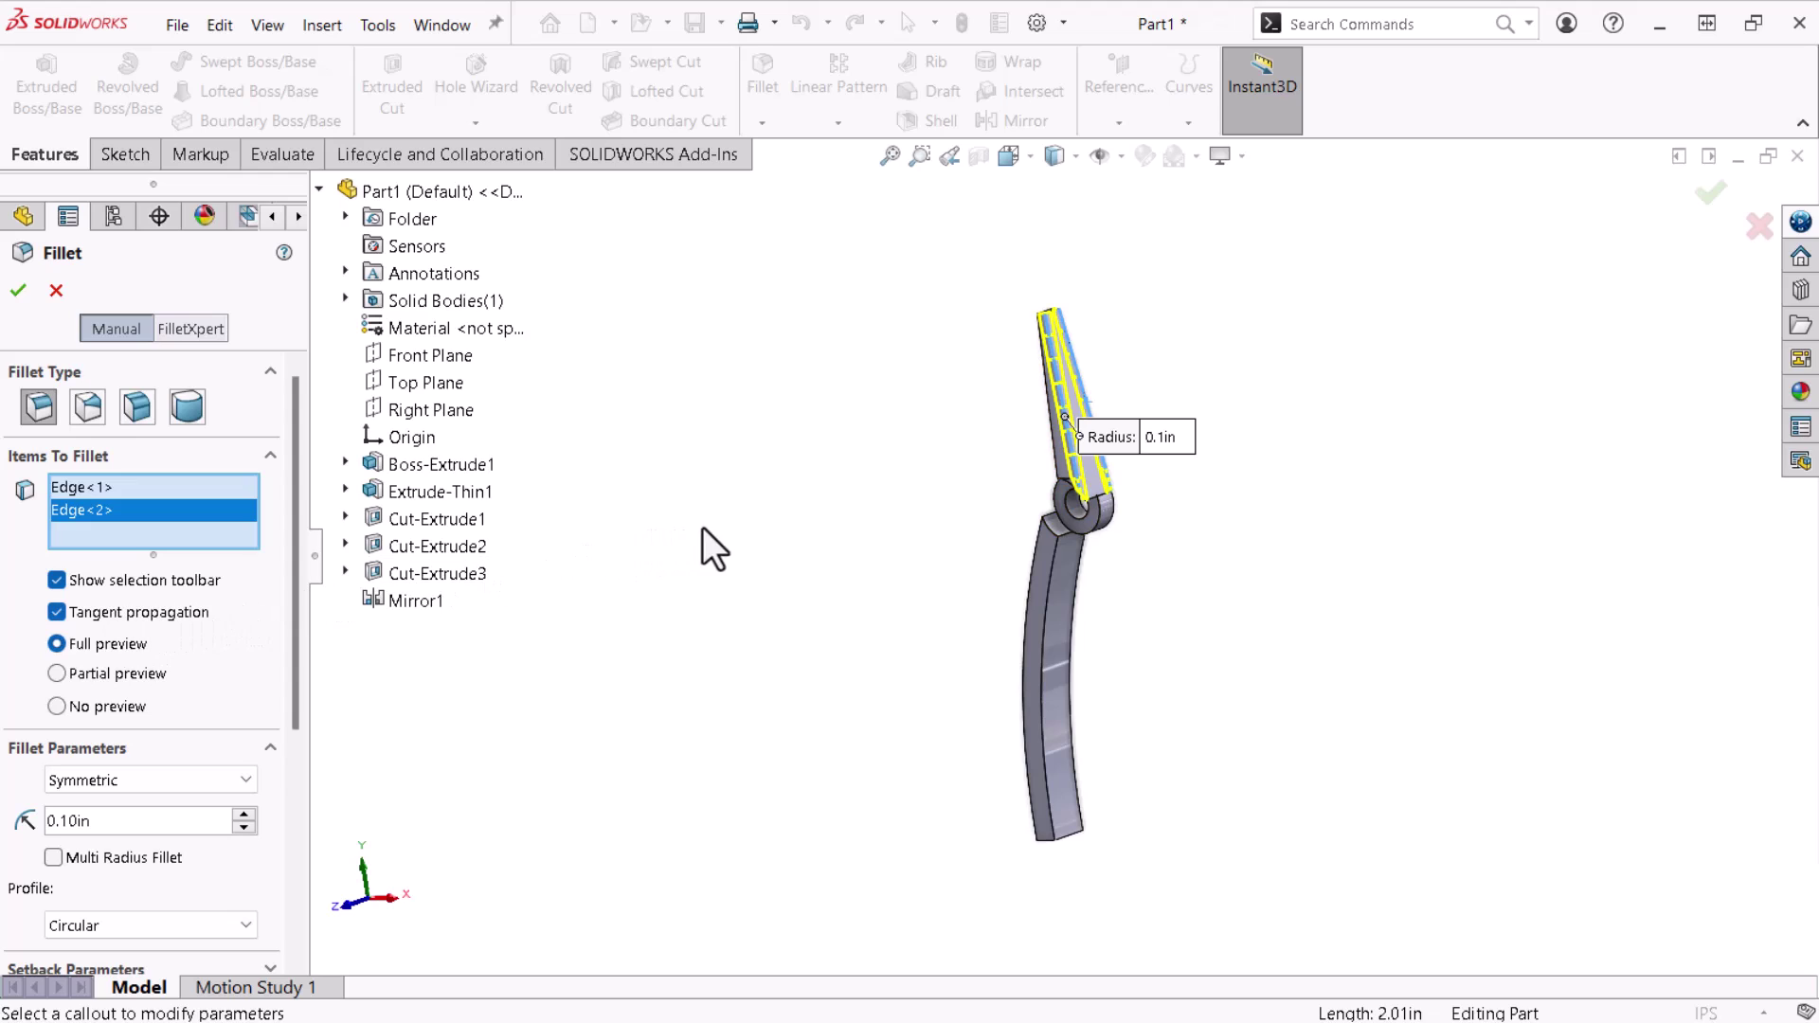
- Add the arm edge, end-face edges and lower end face, then remove Edge<9>
{"action": "middle_click_drag", "start_coordinate": [702, 526], "coordinate": [866, 482]}
{"action": "left_click", "coordinate": [1038, 619]}
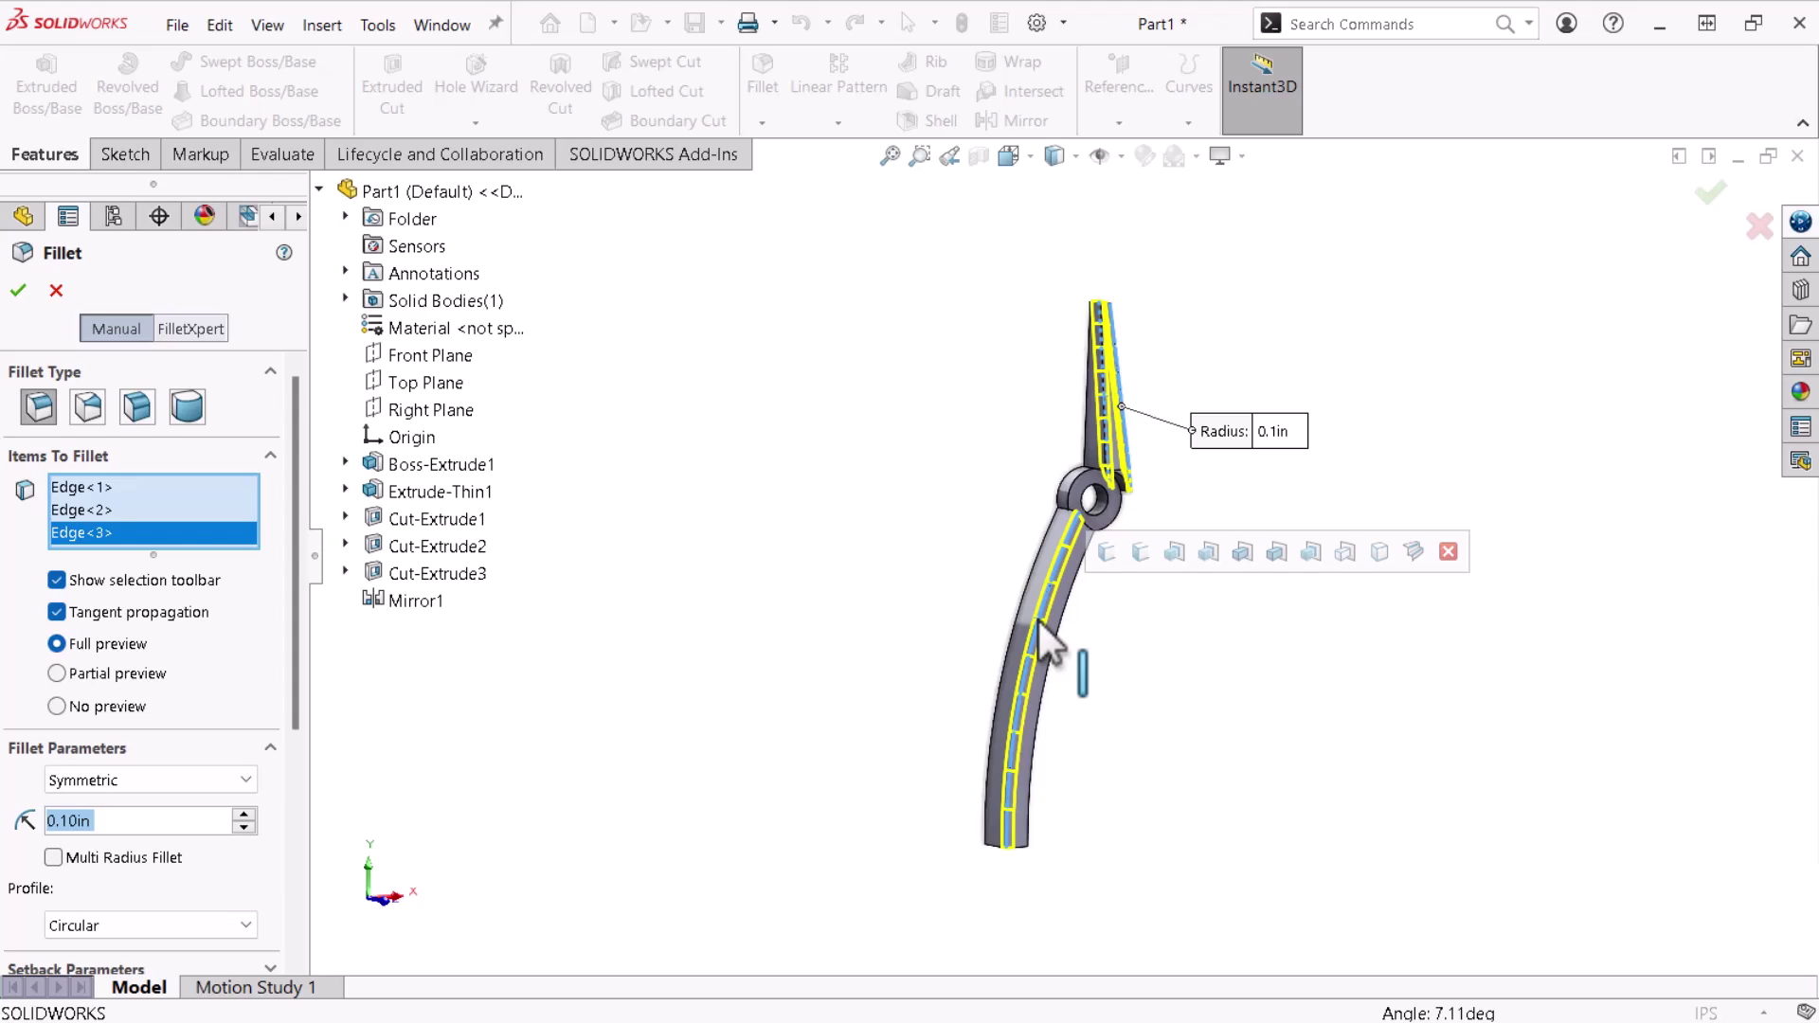
{"action": "left_click", "coordinate": [1135, 553]}
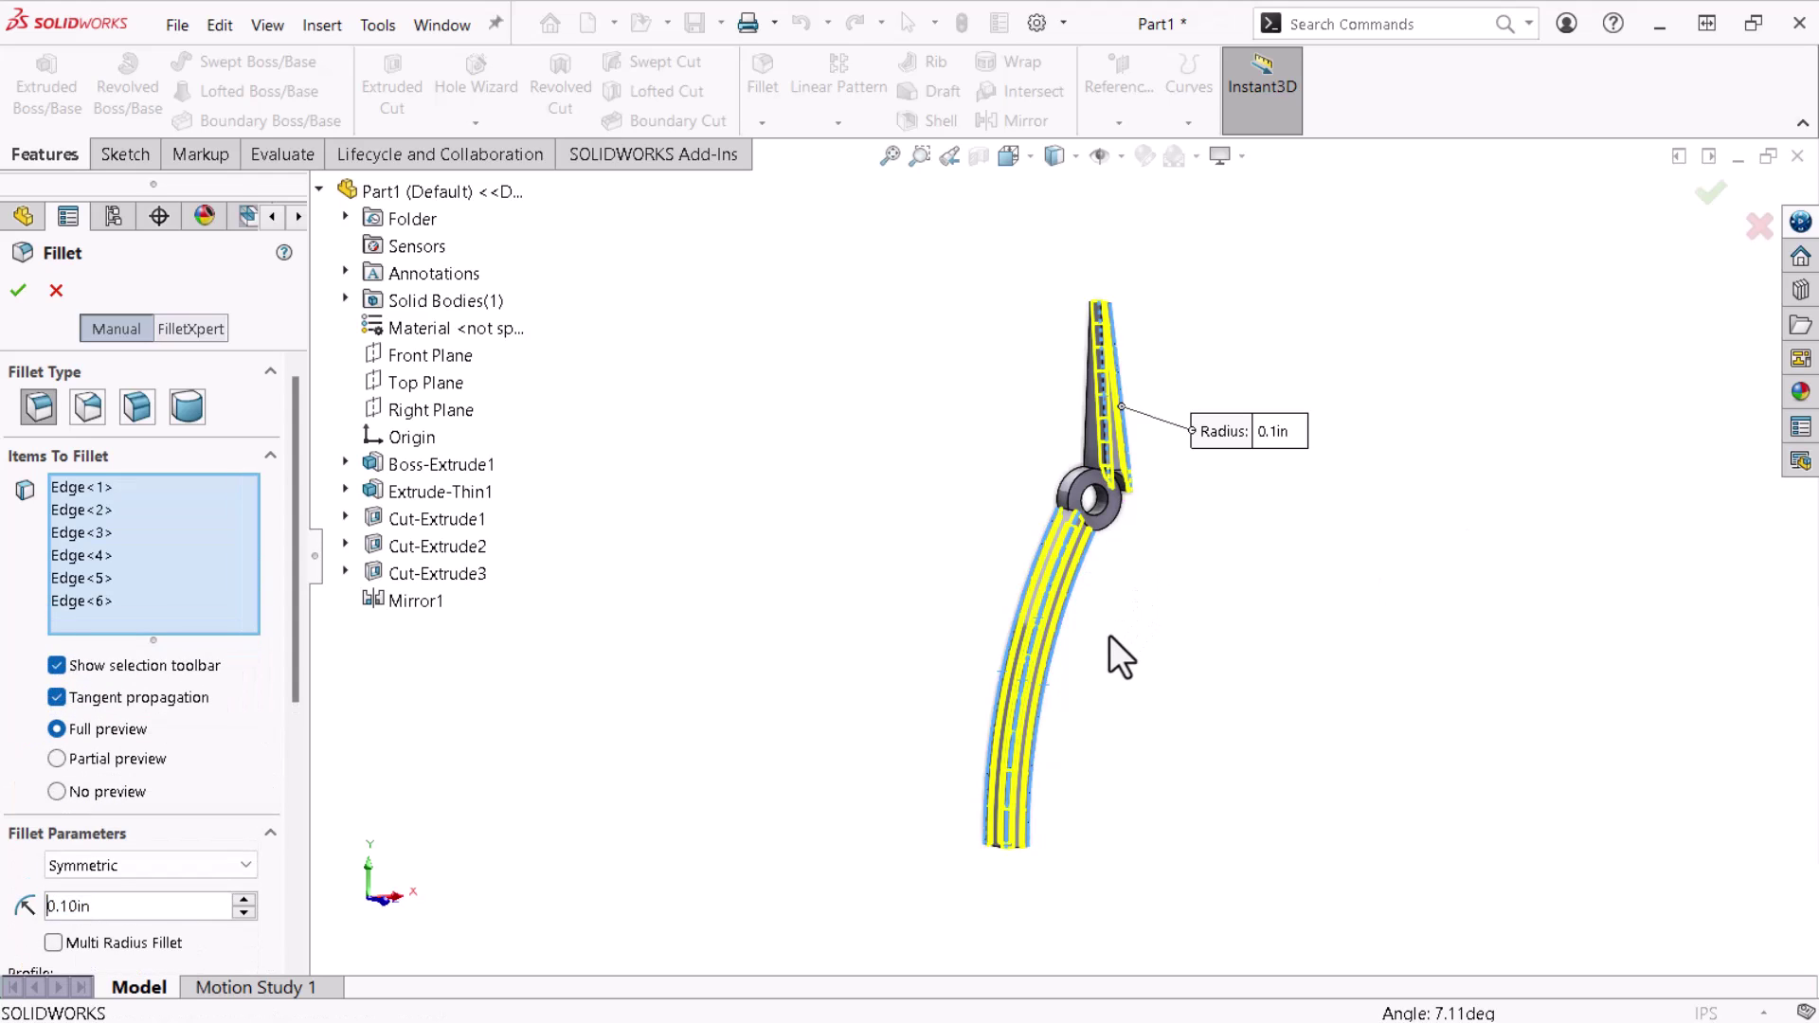
{"action": "middle_click_drag", "start_coordinate": [1111, 637], "coordinate": [1006, 765]}
{"action": "scroll", "coordinate": [981, 777], "scroll_direction": "down", "scroll_amount": 5}
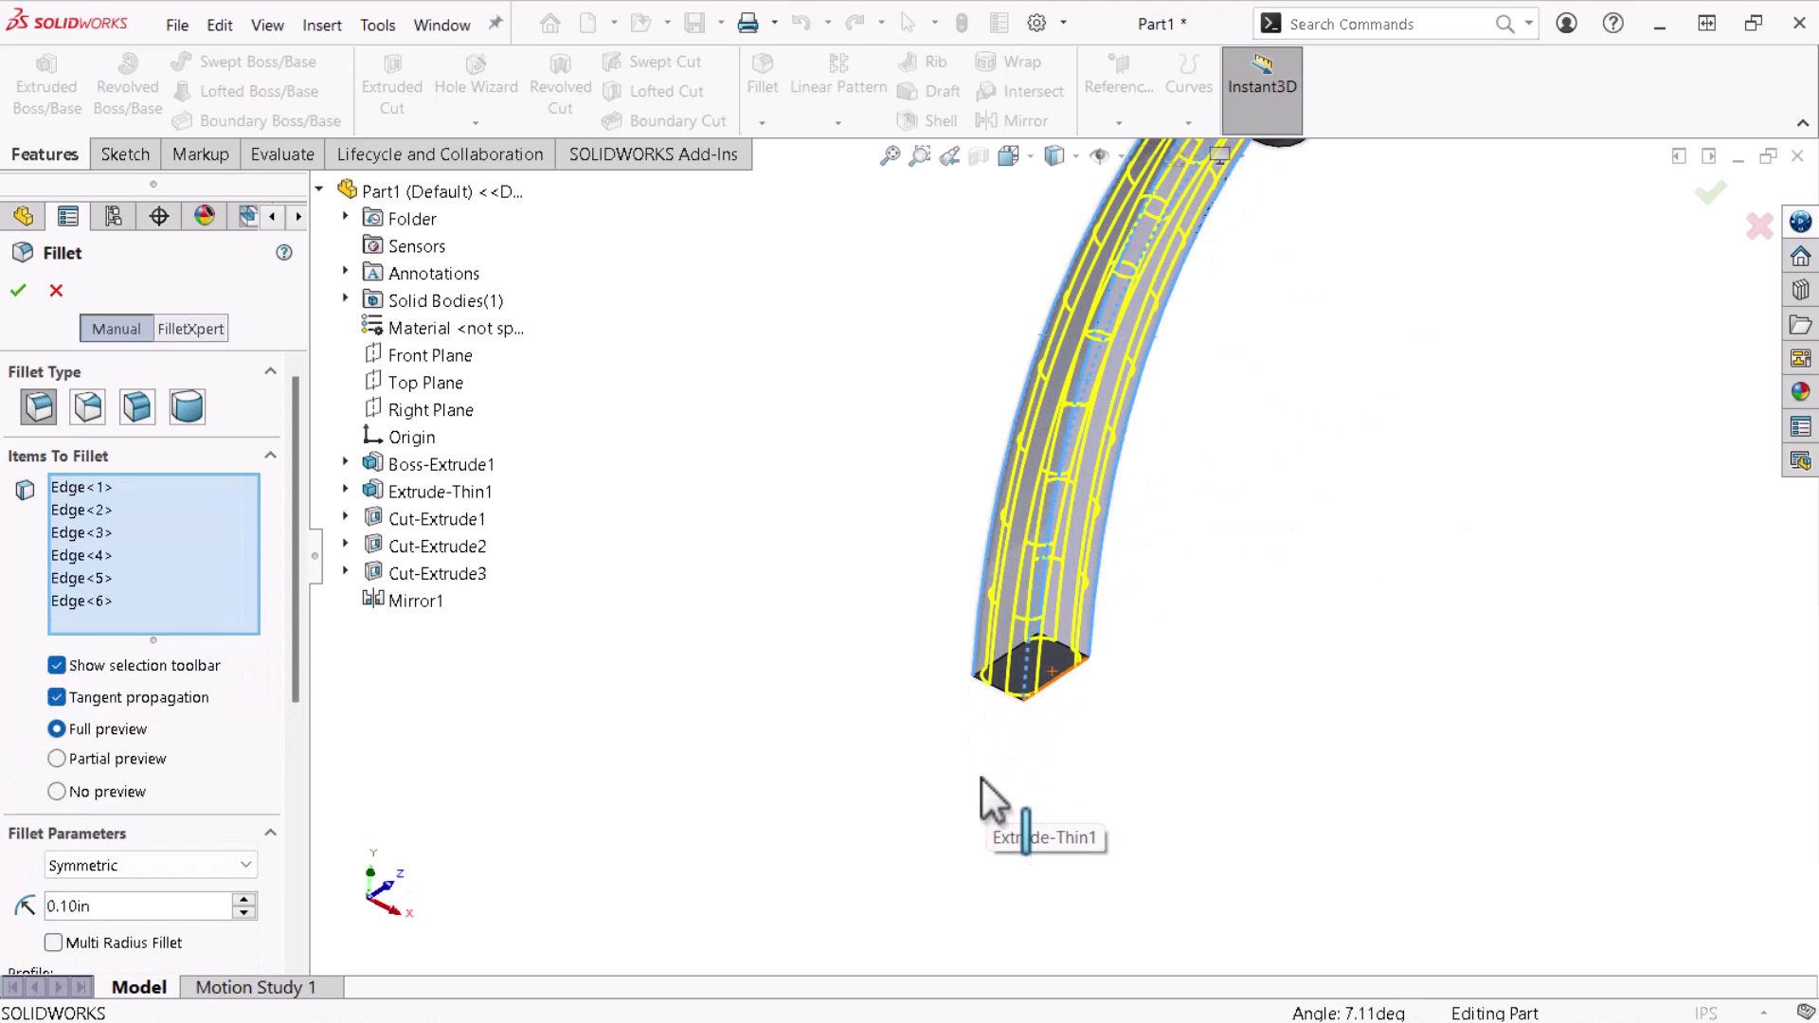
{"action": "left_click", "coordinate": [1048, 668]}
{"action": "left_click", "coordinate": [1047, 667]}
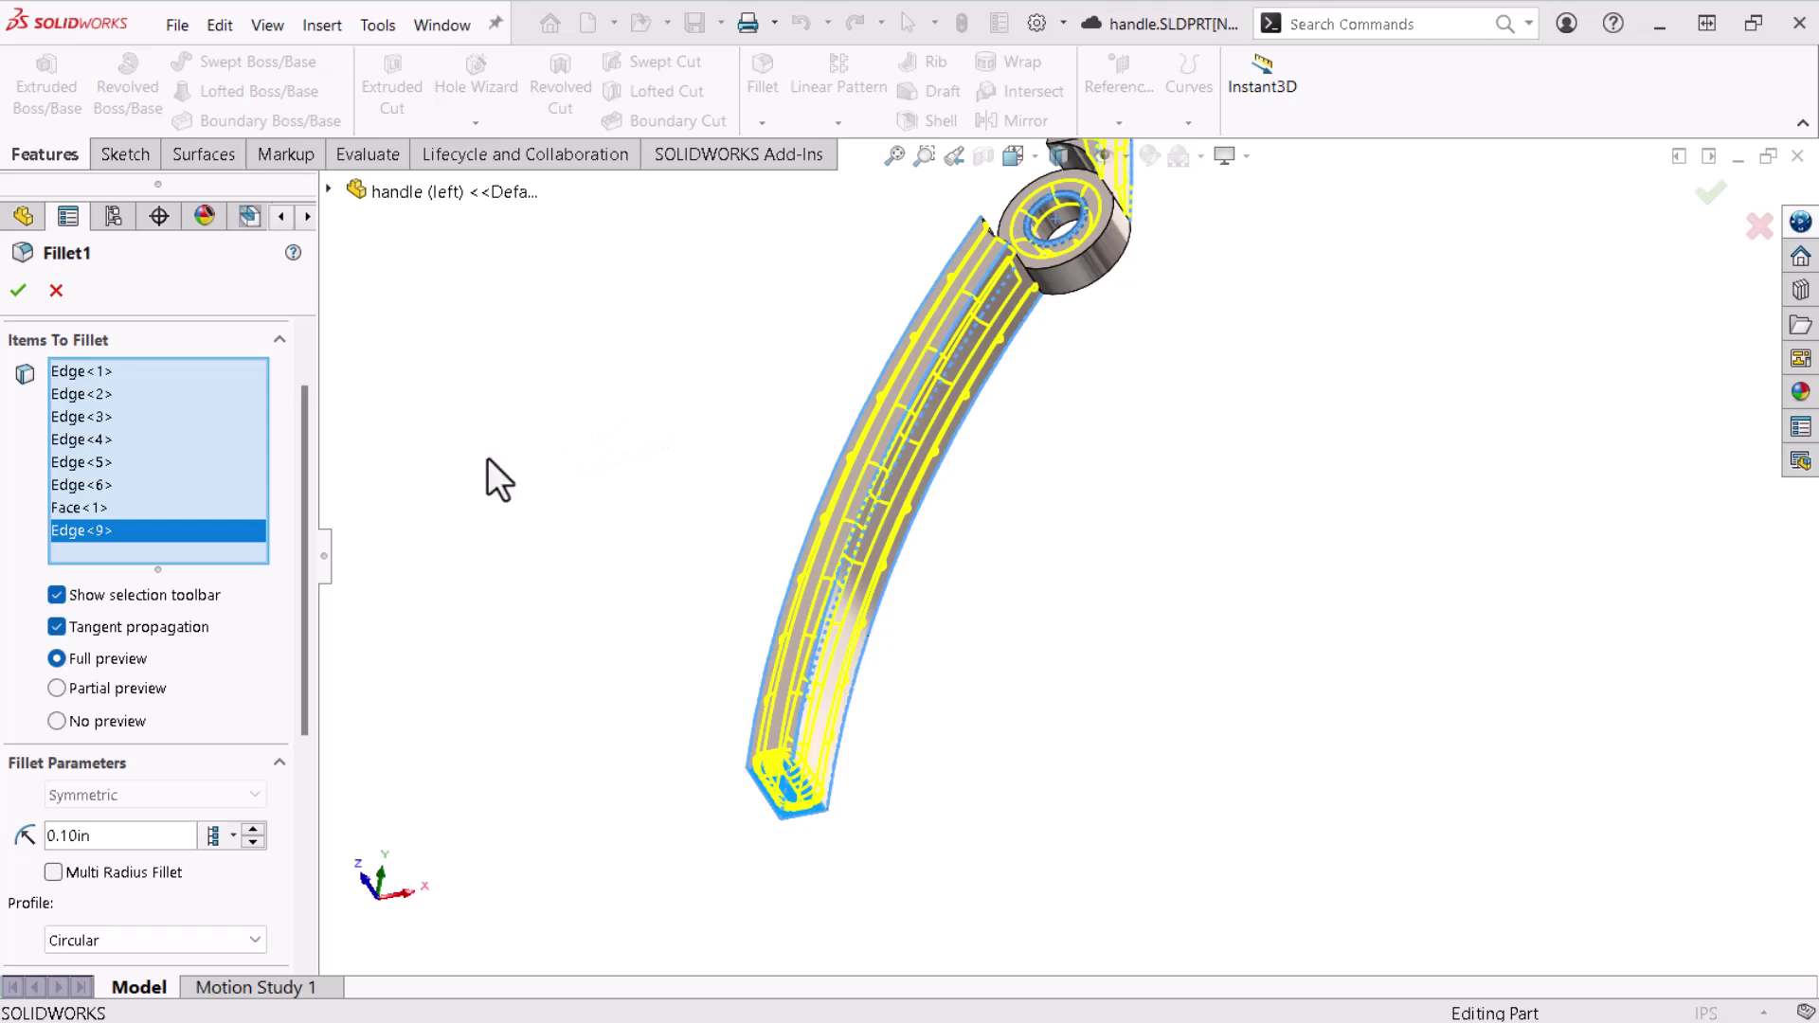
{"action": "right_click", "coordinate": [212, 527]}
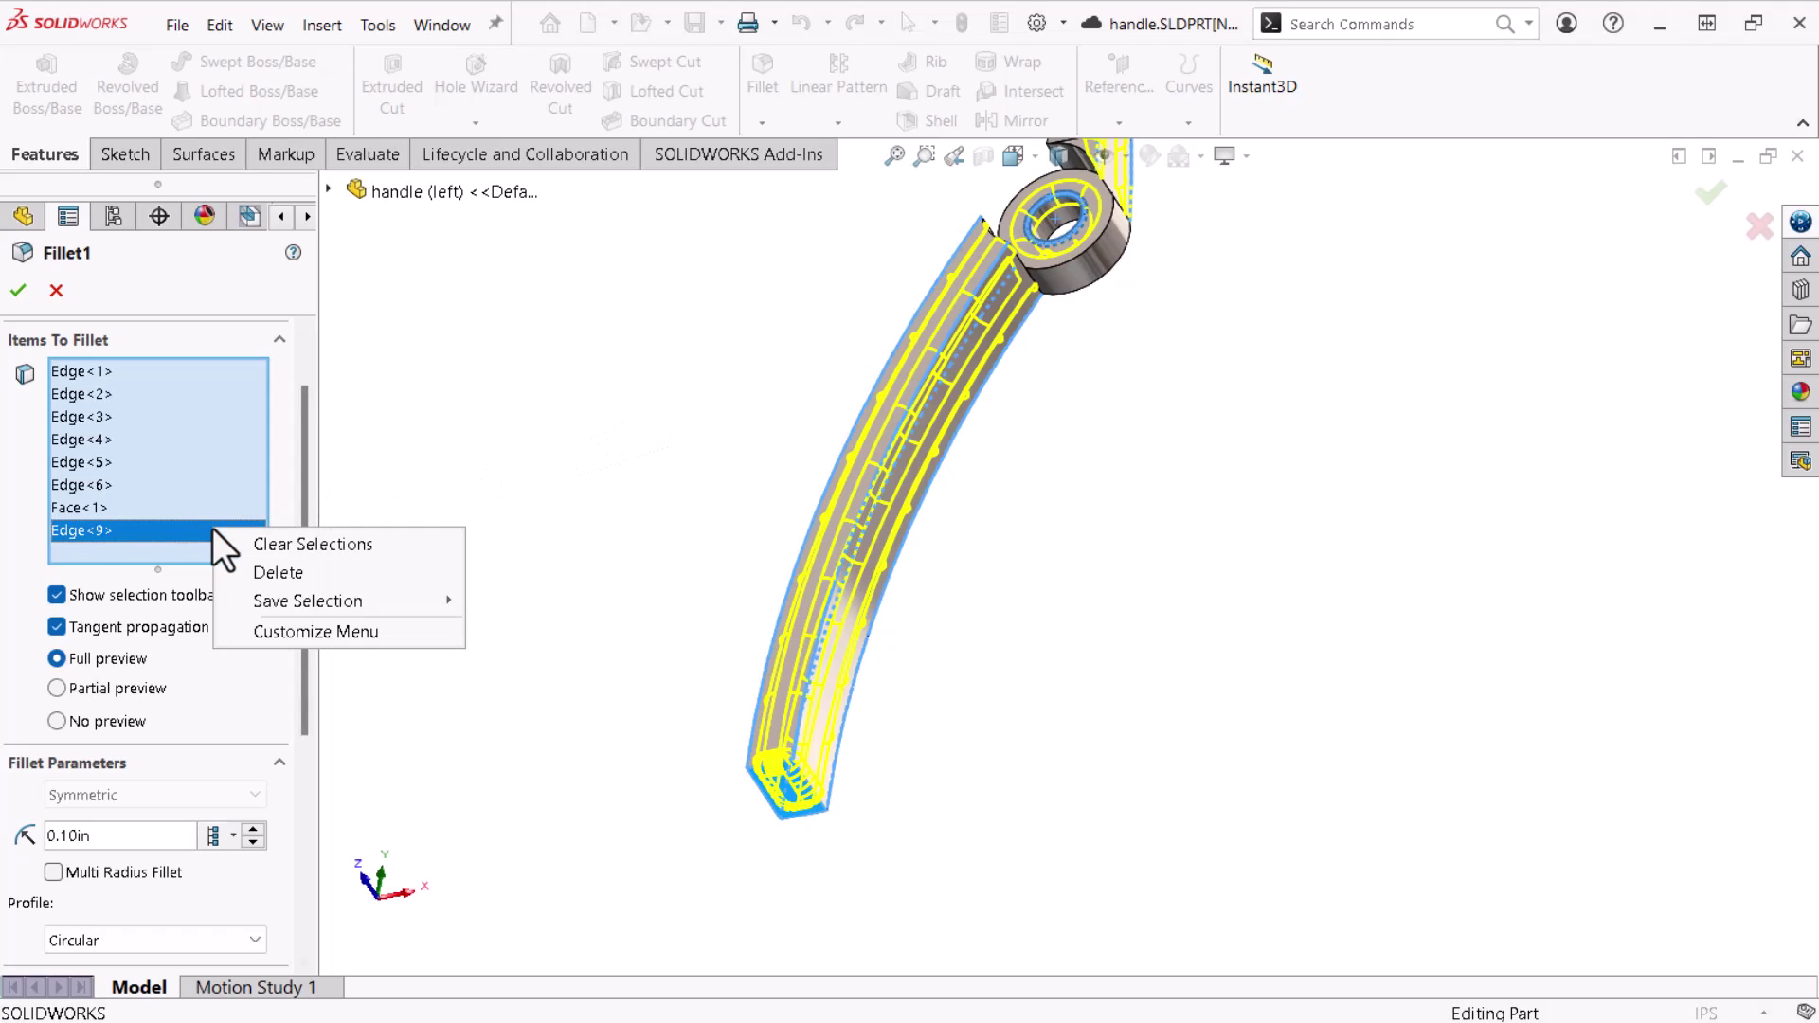
{"action": "left_click", "coordinate": [280, 571]}
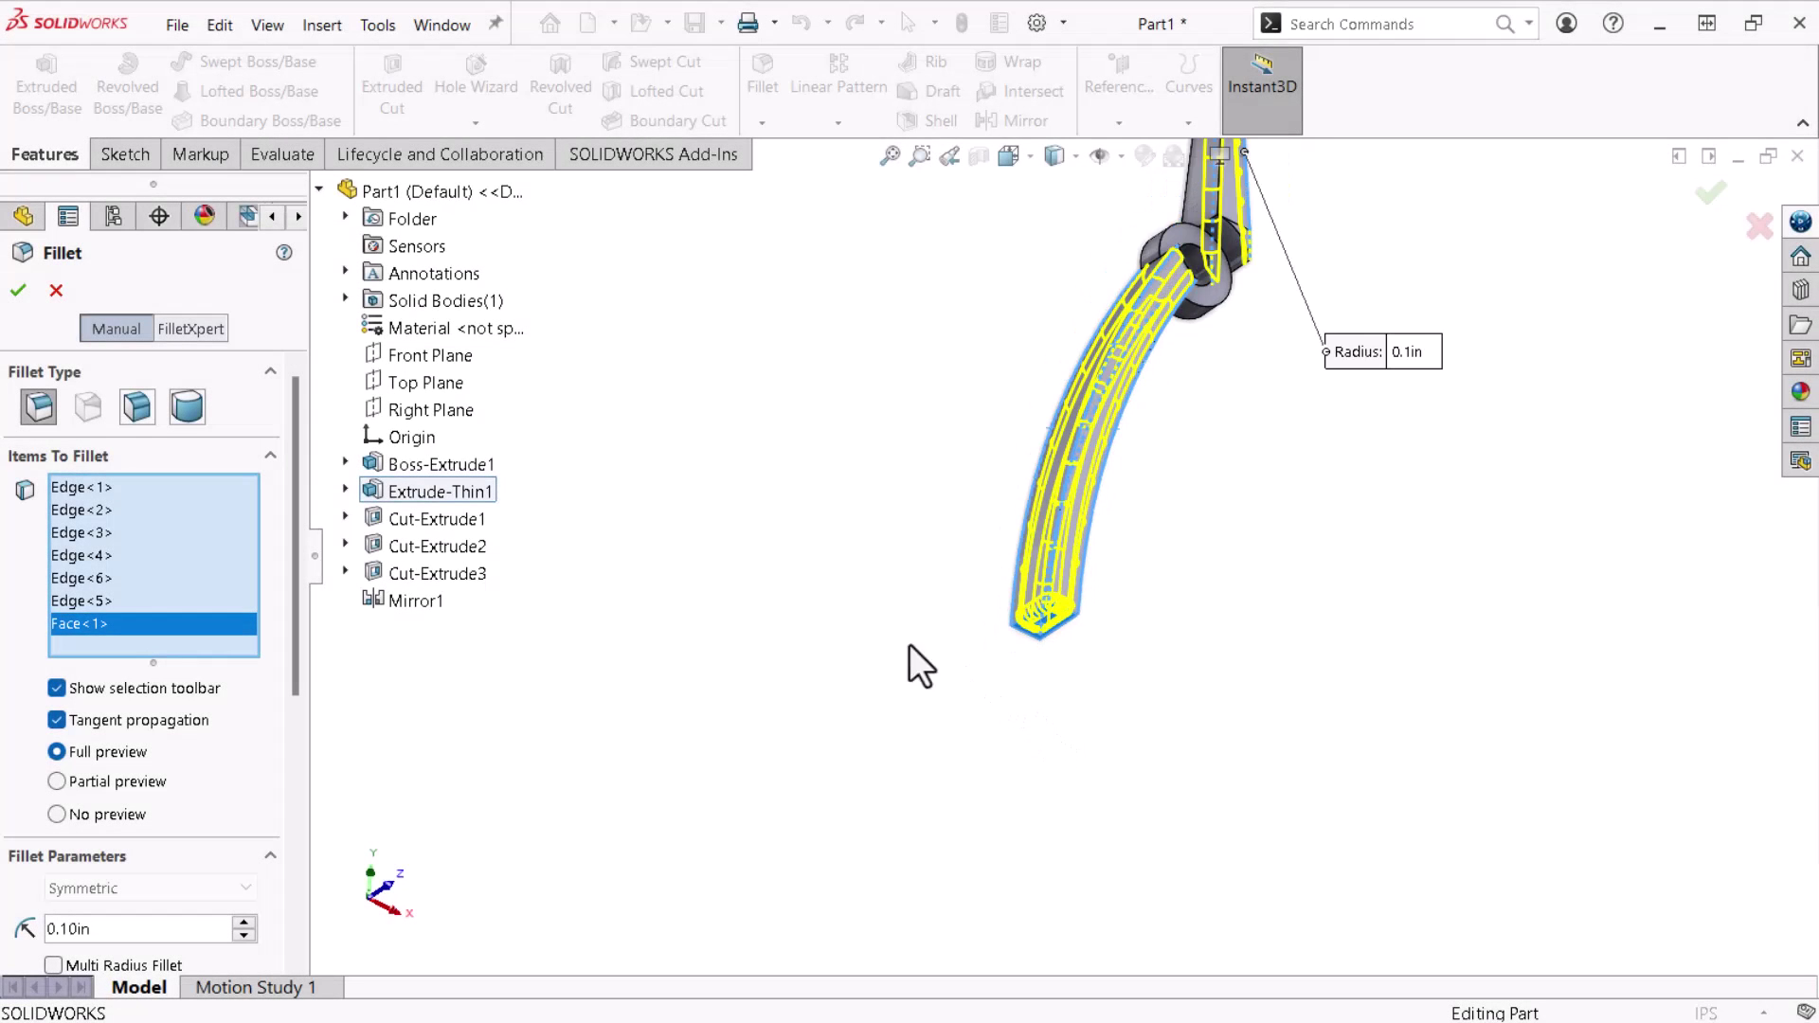
- Accept the 0.10in fillet as Fillet1 and reposition the view to inspect it
{"action": "left_click", "coordinate": [18, 290]}
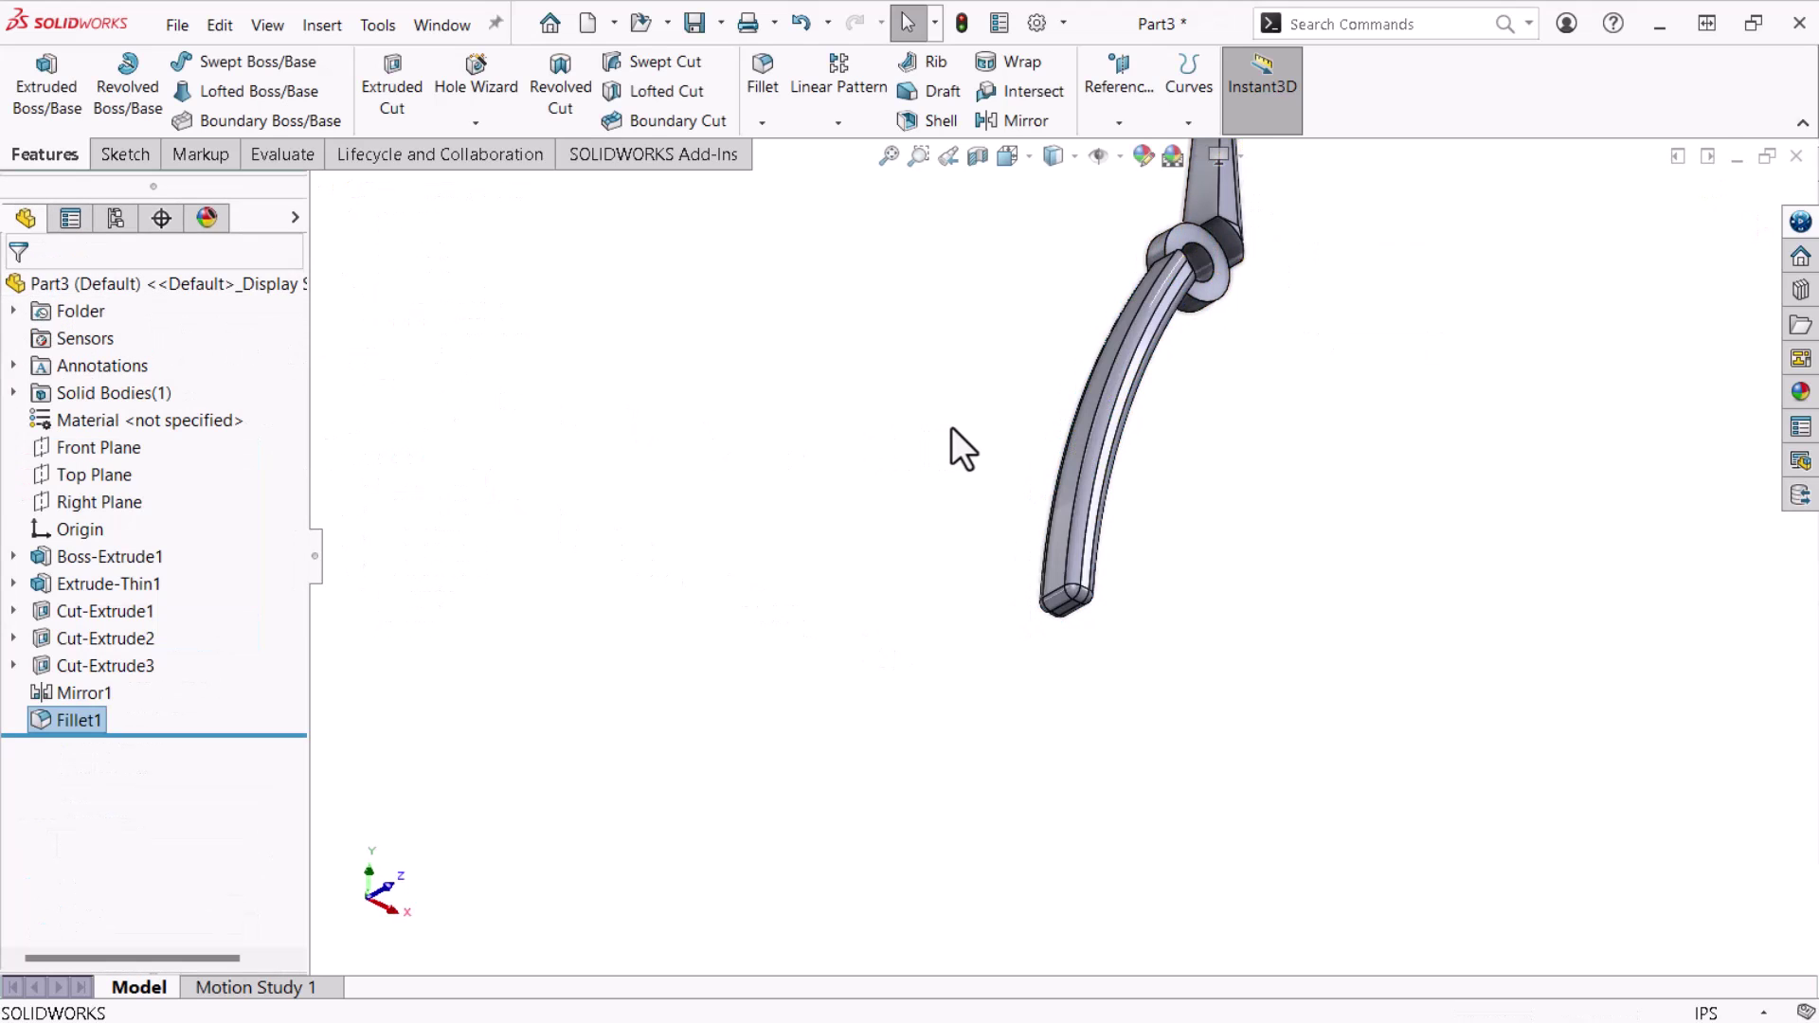
{"action": "middle_click_drag", "start_coordinate": [941, 423], "coordinate": [866, 657]}
{"action": "scroll", "coordinate": [867, 654], "scroll_direction": "up", "scroll_amount": 1}
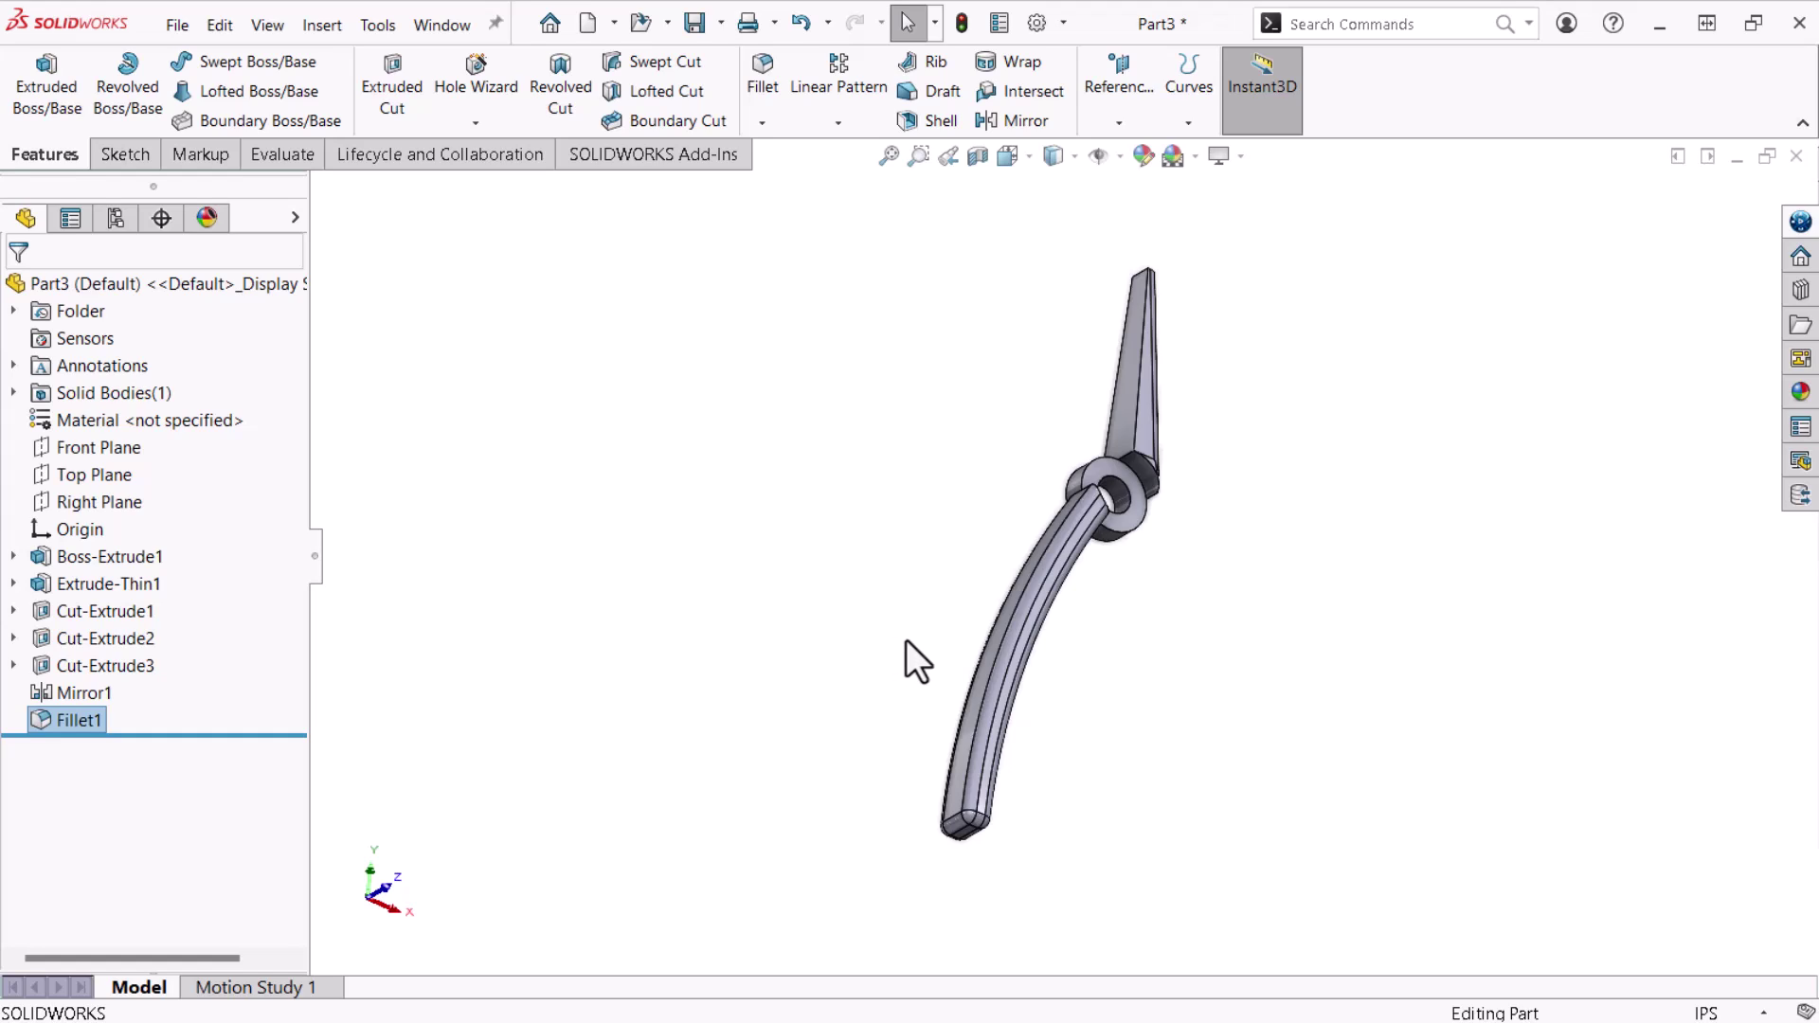
- Start a 3DEXPERIENCE save of the part with the title 'handle'
{"action": "left_click", "coordinate": [1798, 223]}
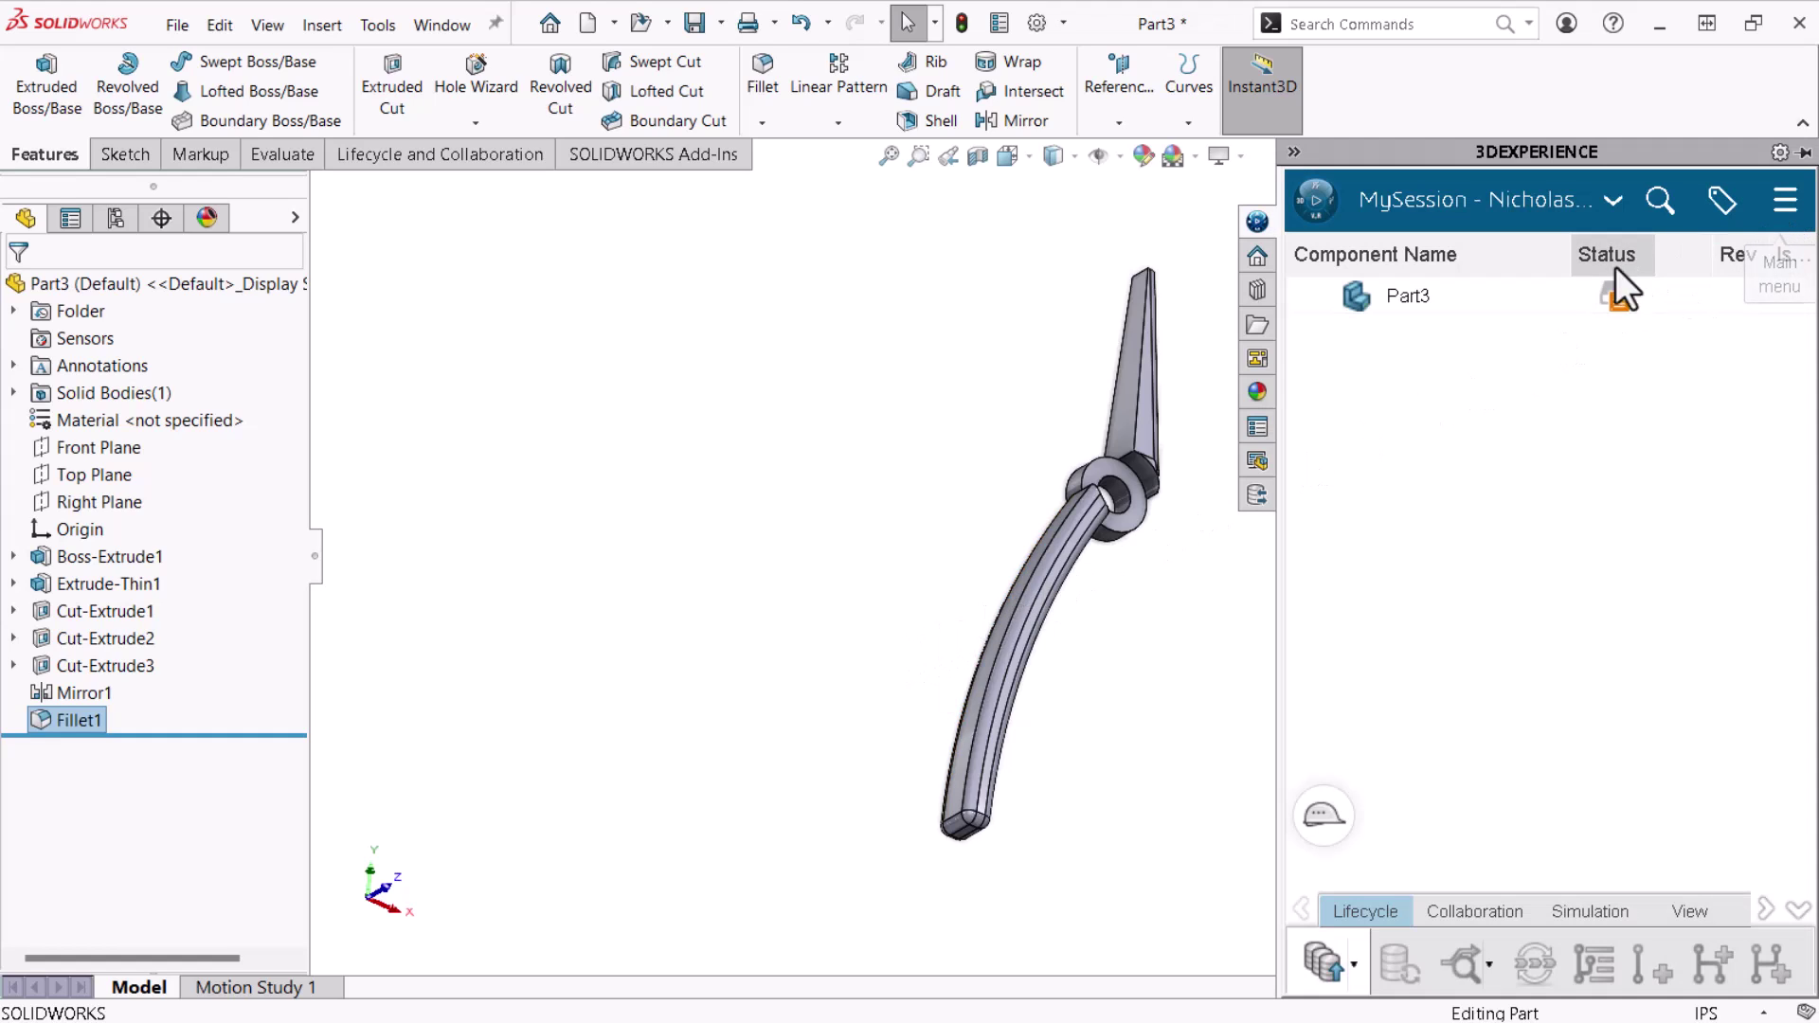
{"action": "left_click", "coordinate": [1415, 298]}
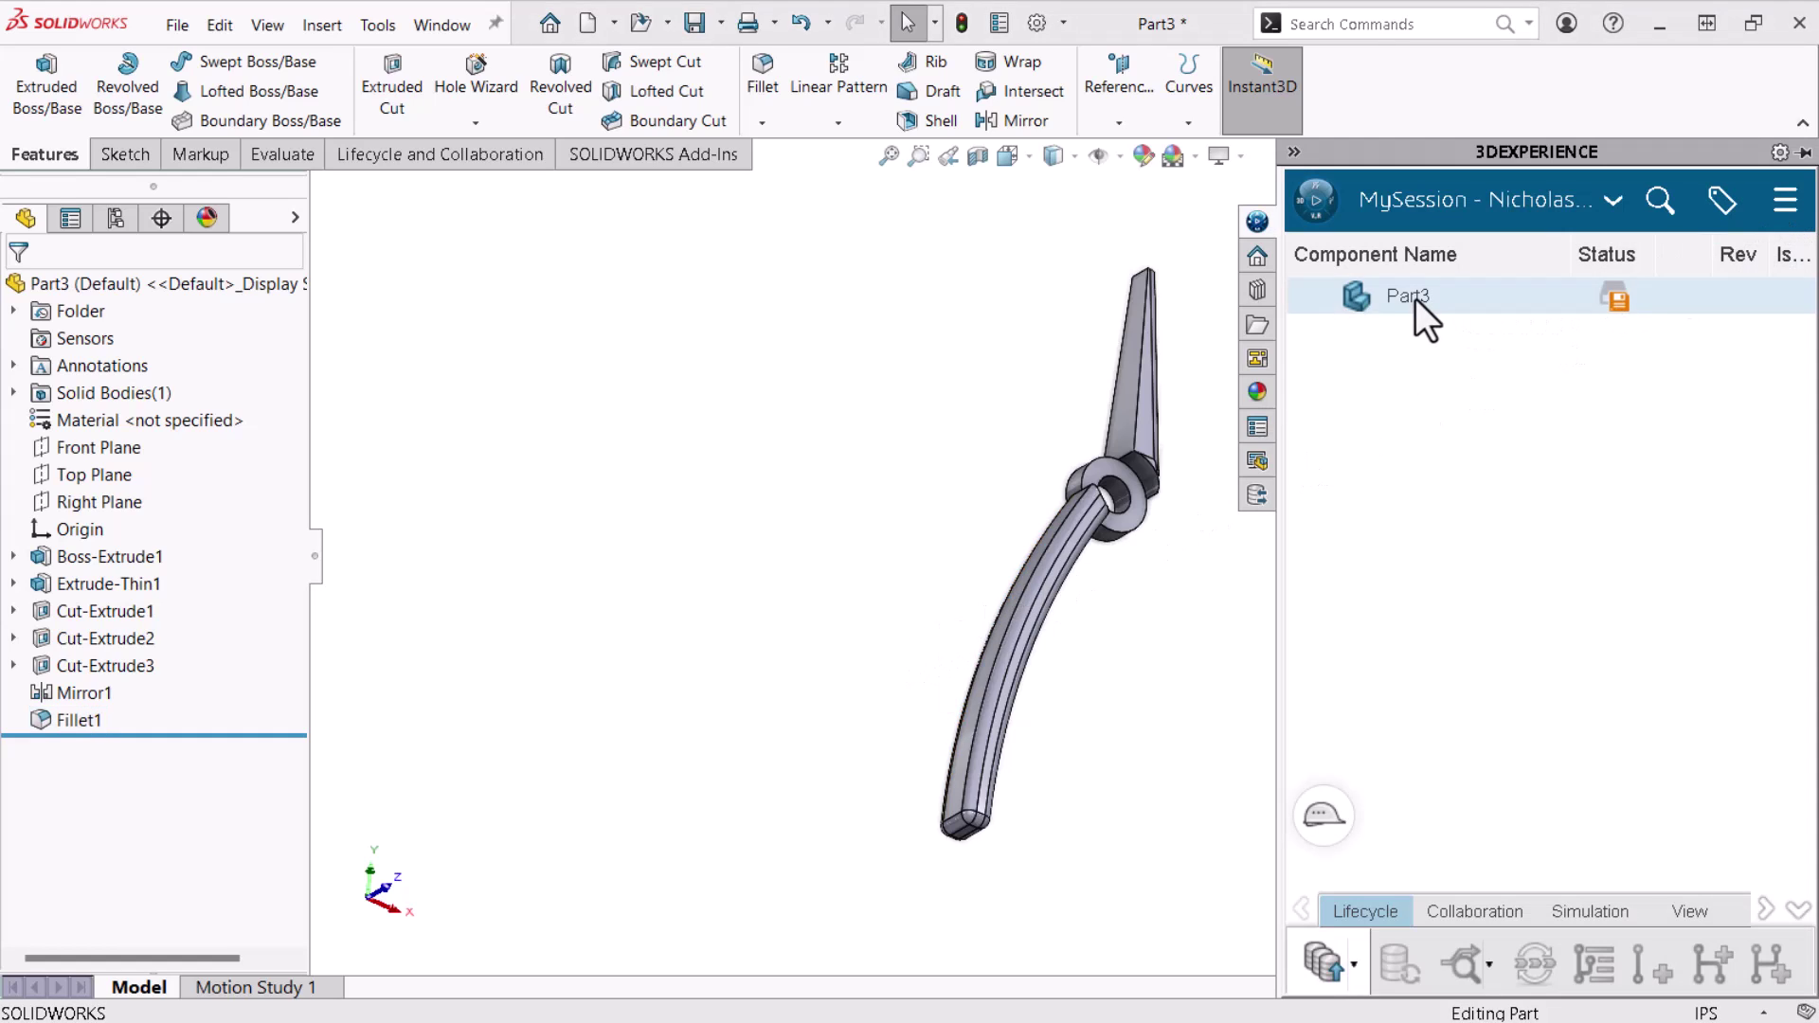
{"action": "left_click", "coordinate": [1310, 964]}
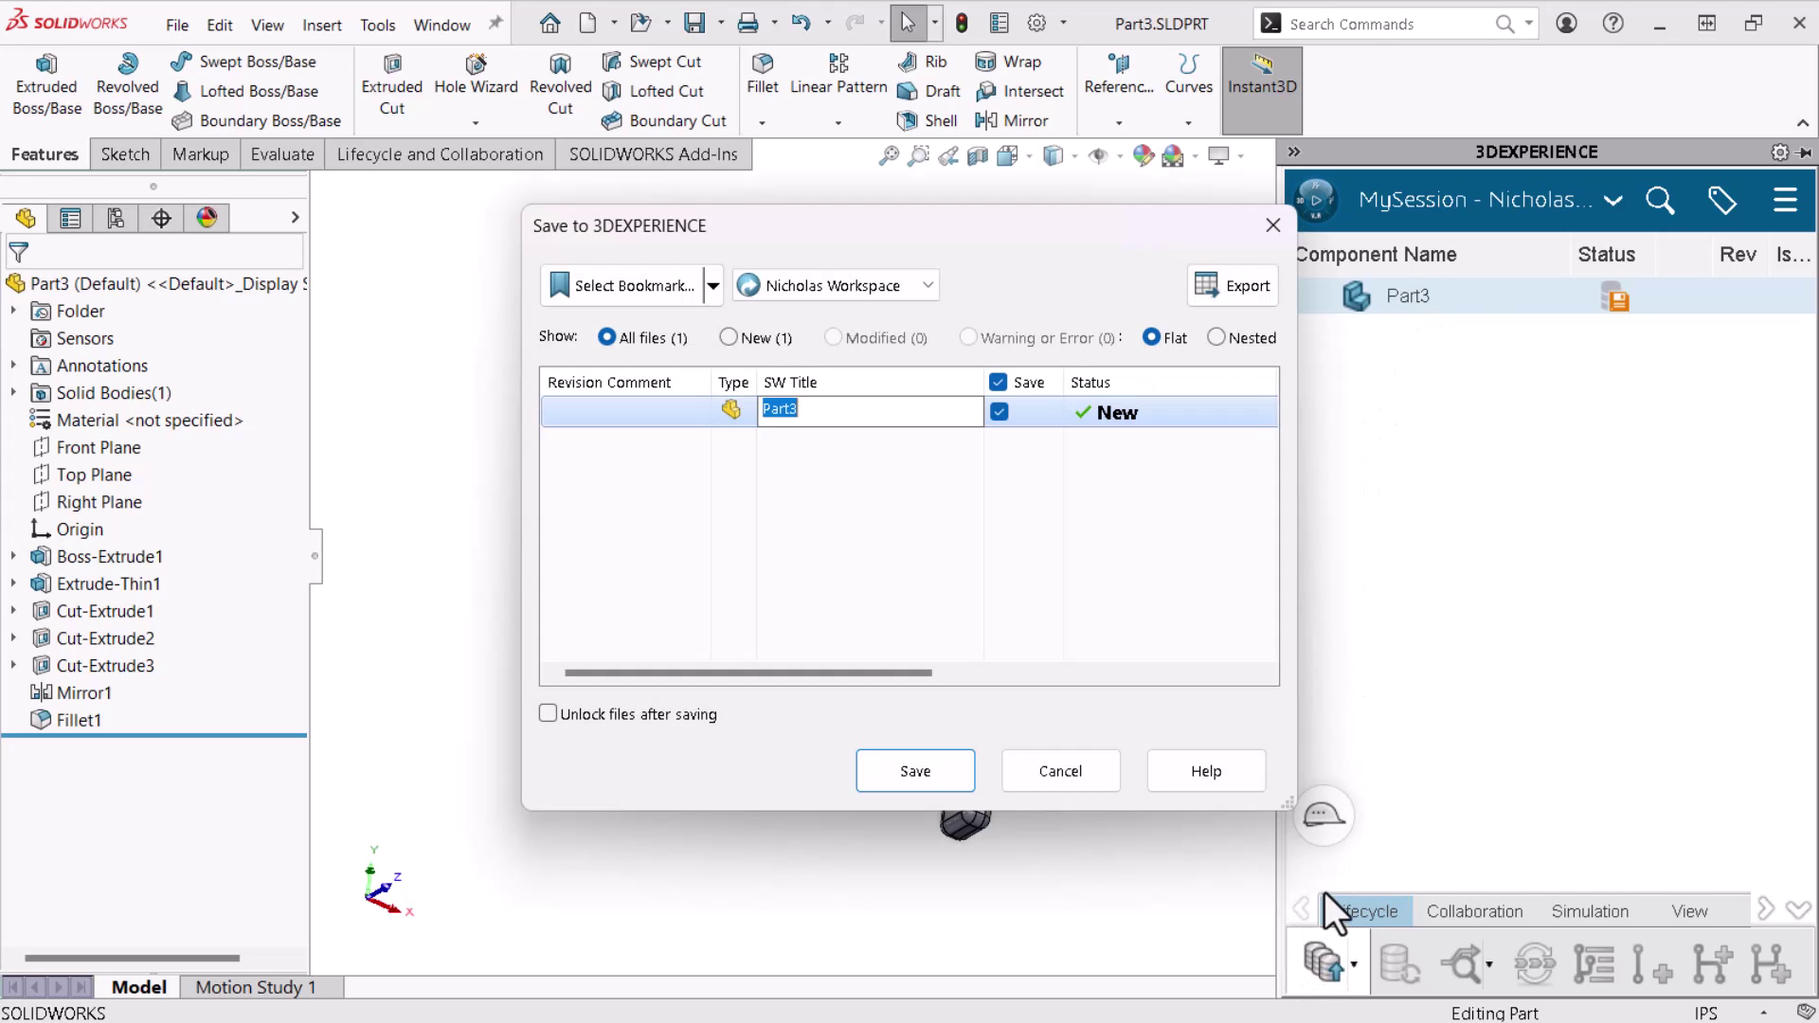
{"action": "type", "text": "handle"}
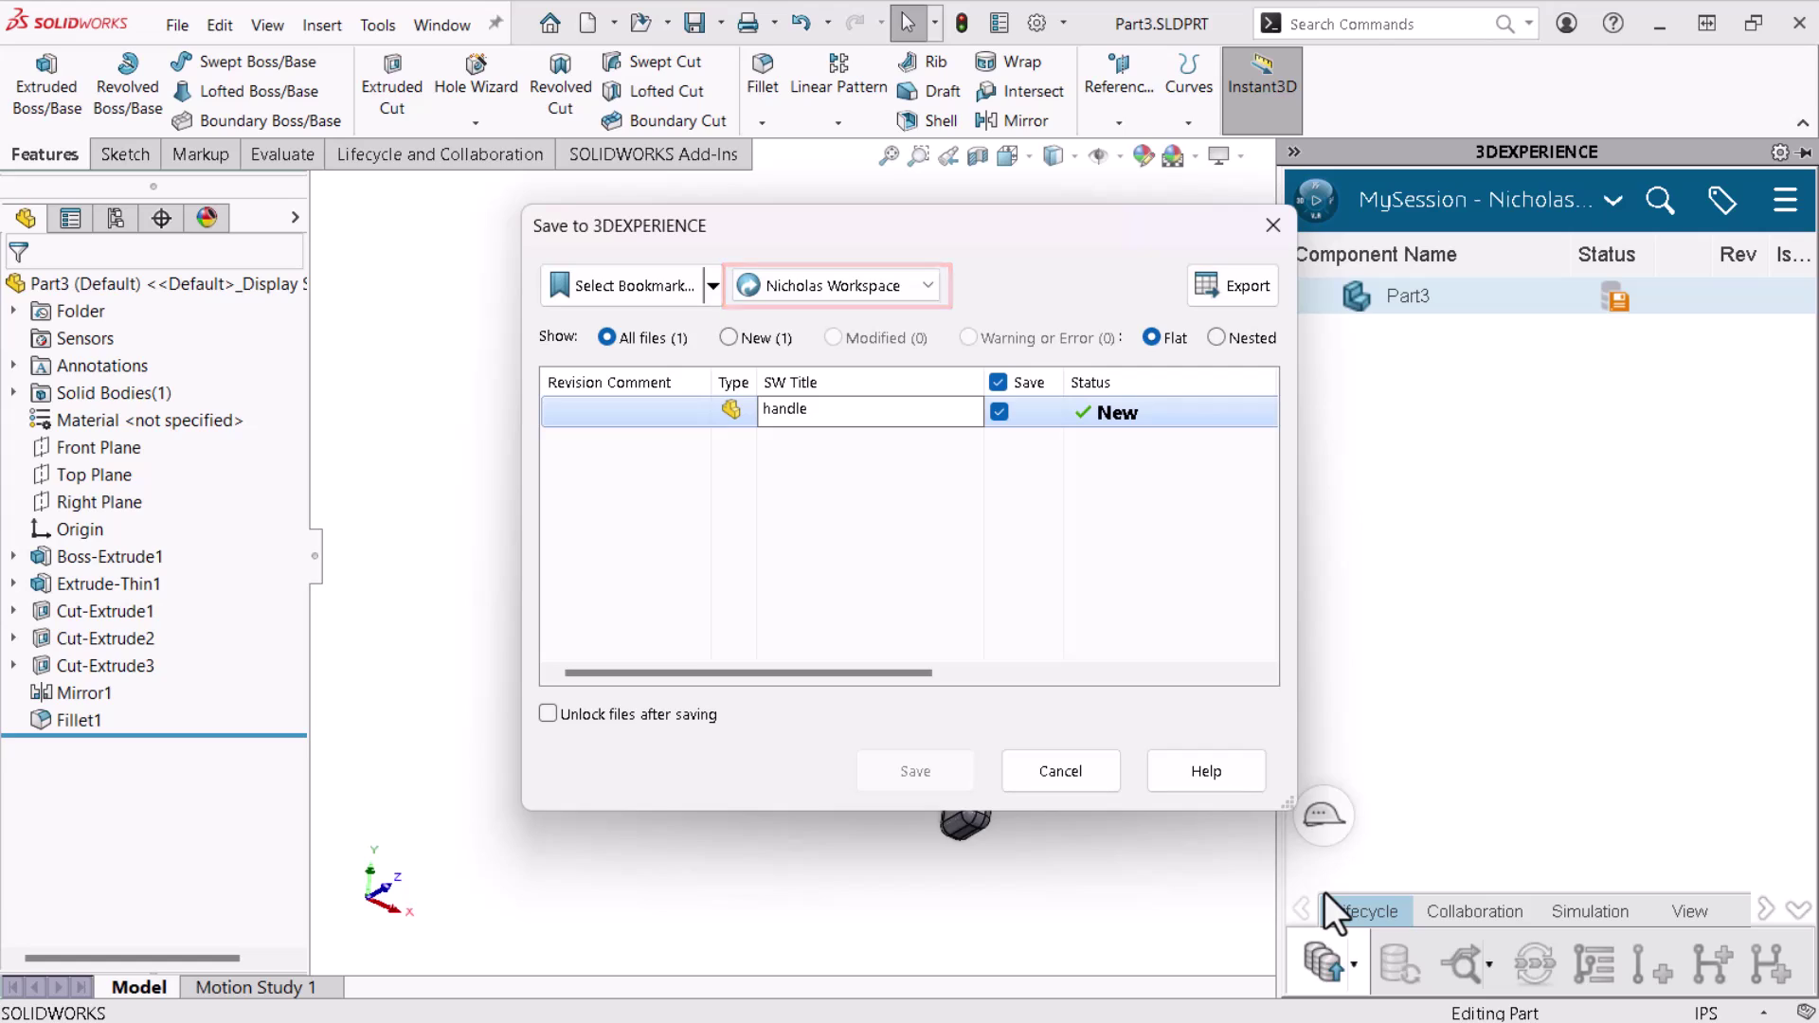
- File the part under the recent Pliers bookmark and complete the save
{"action": "left_click", "coordinate": [712, 287]}
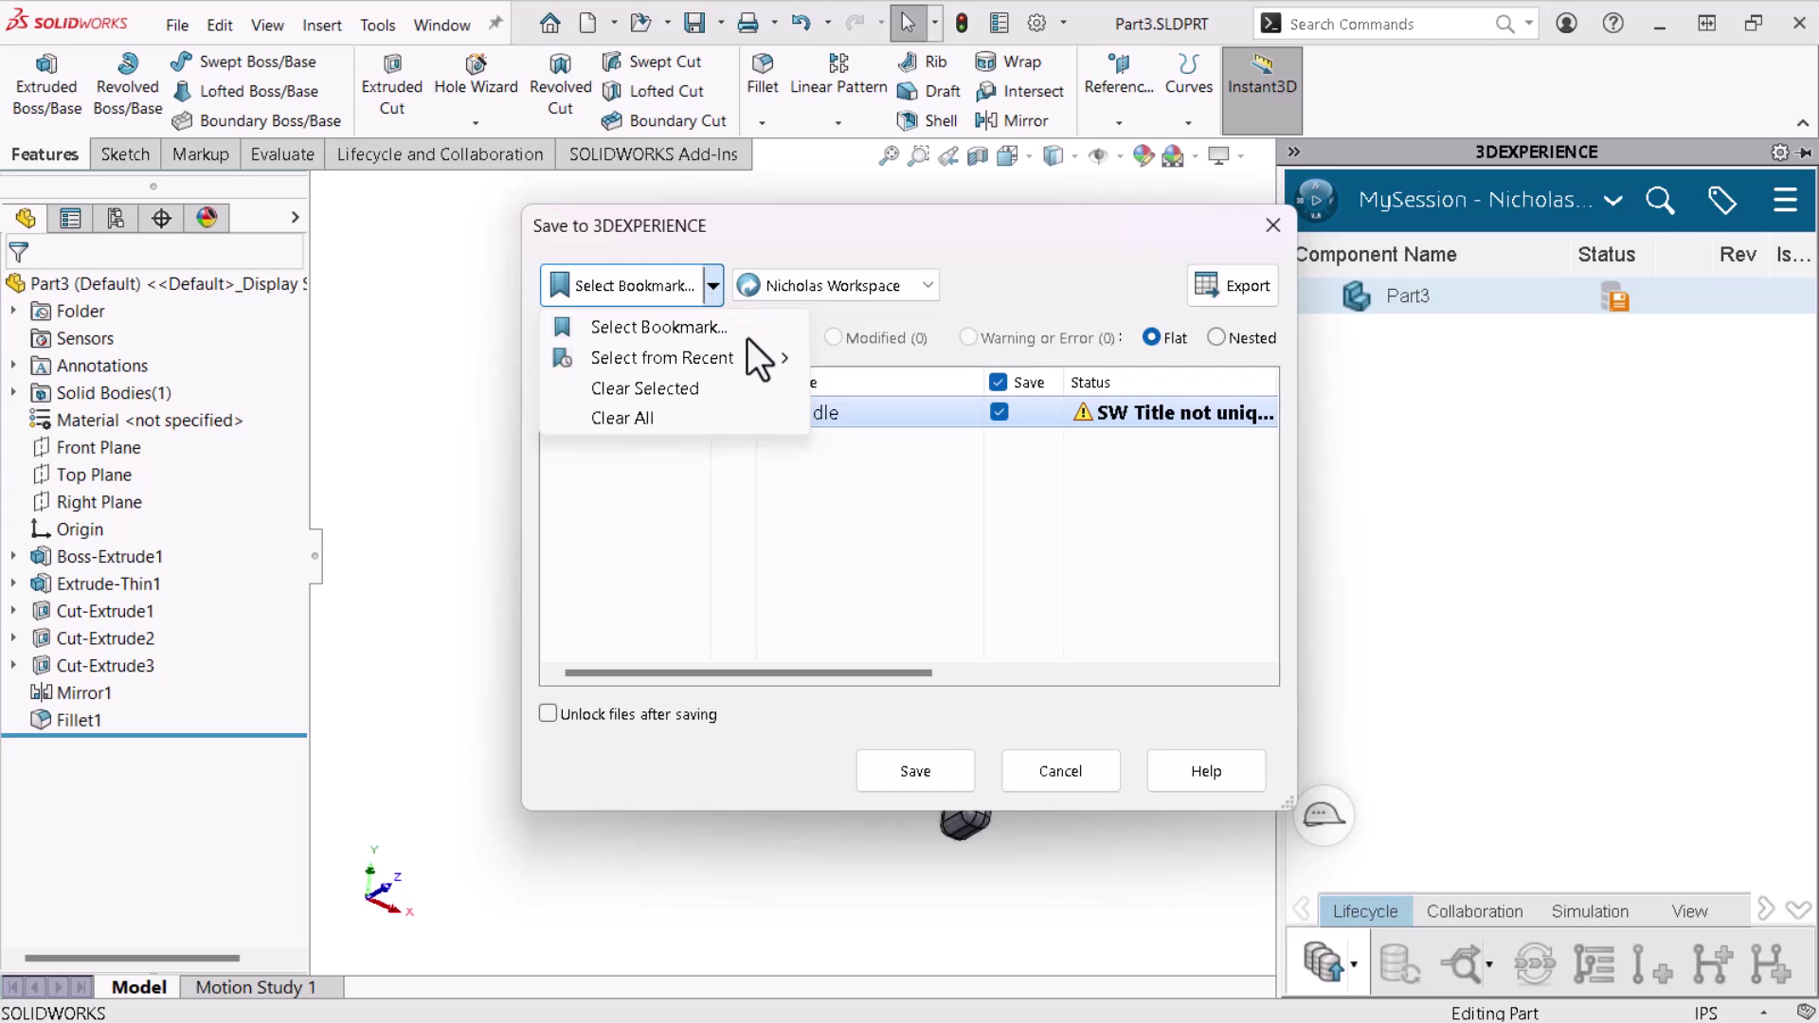
{"action": "mouse_move", "coordinate": [762, 360]}
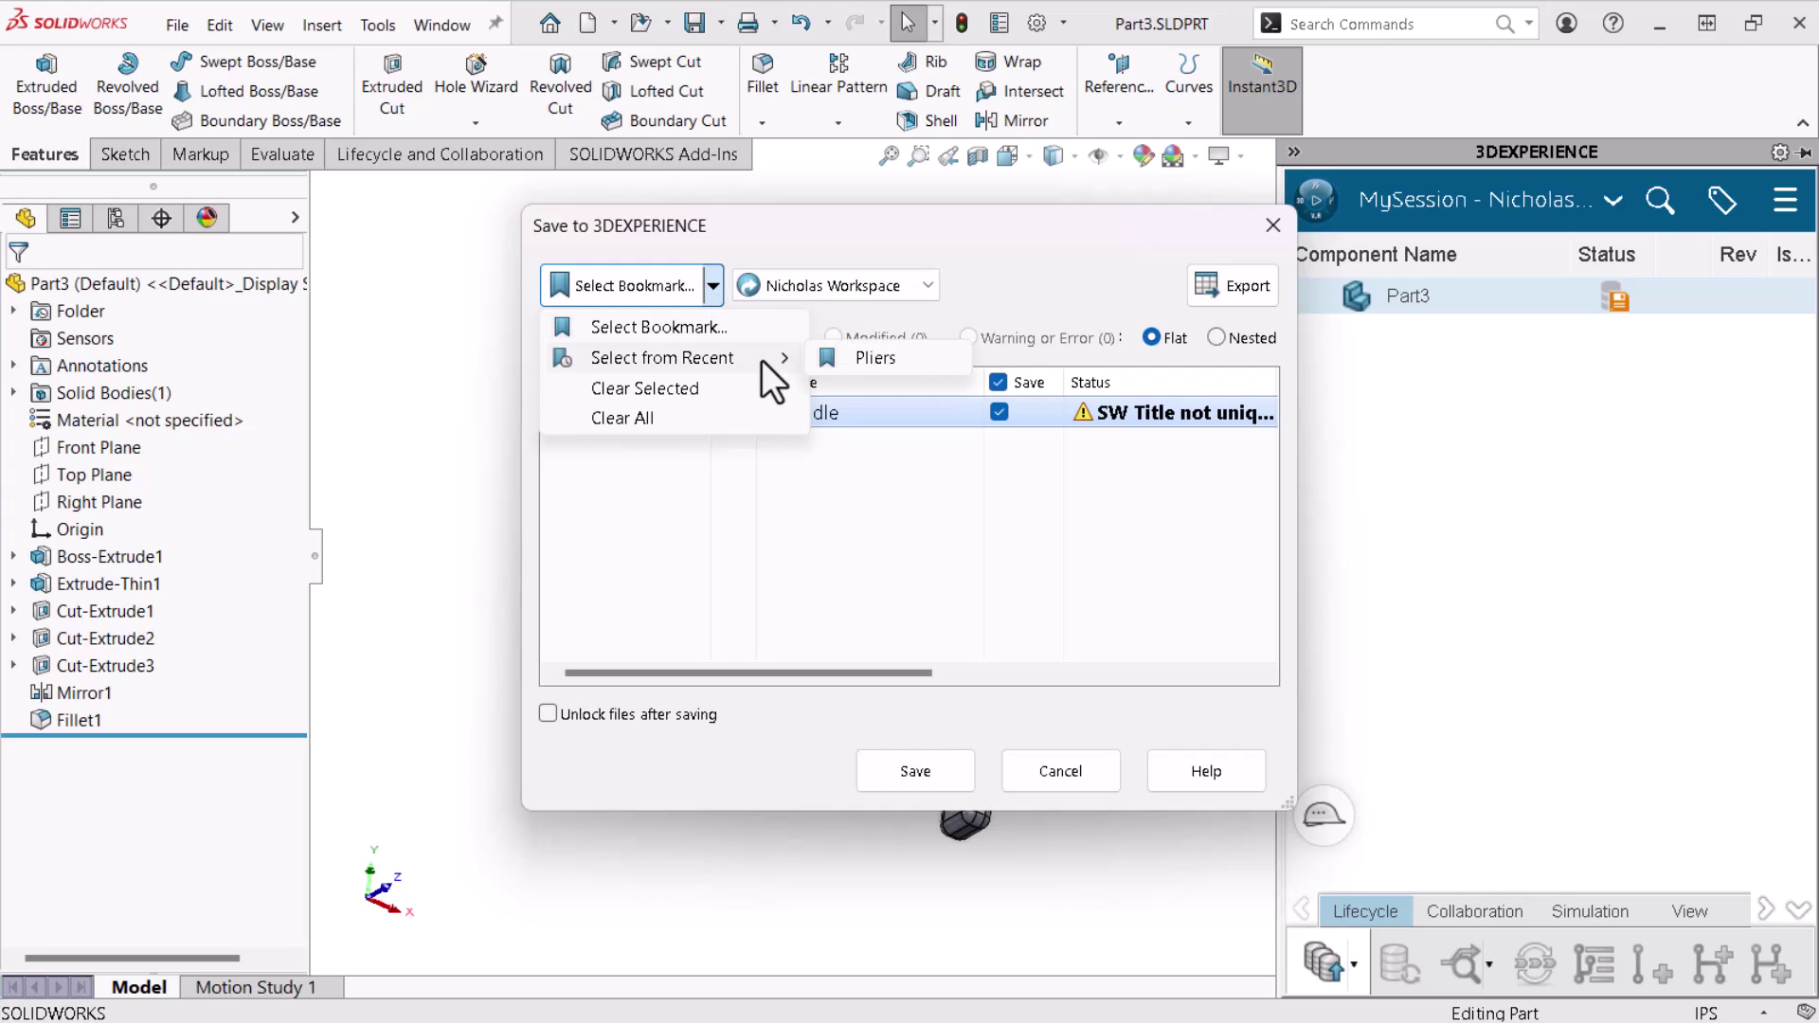
{"action": "left_click", "coordinate": [867, 358]}
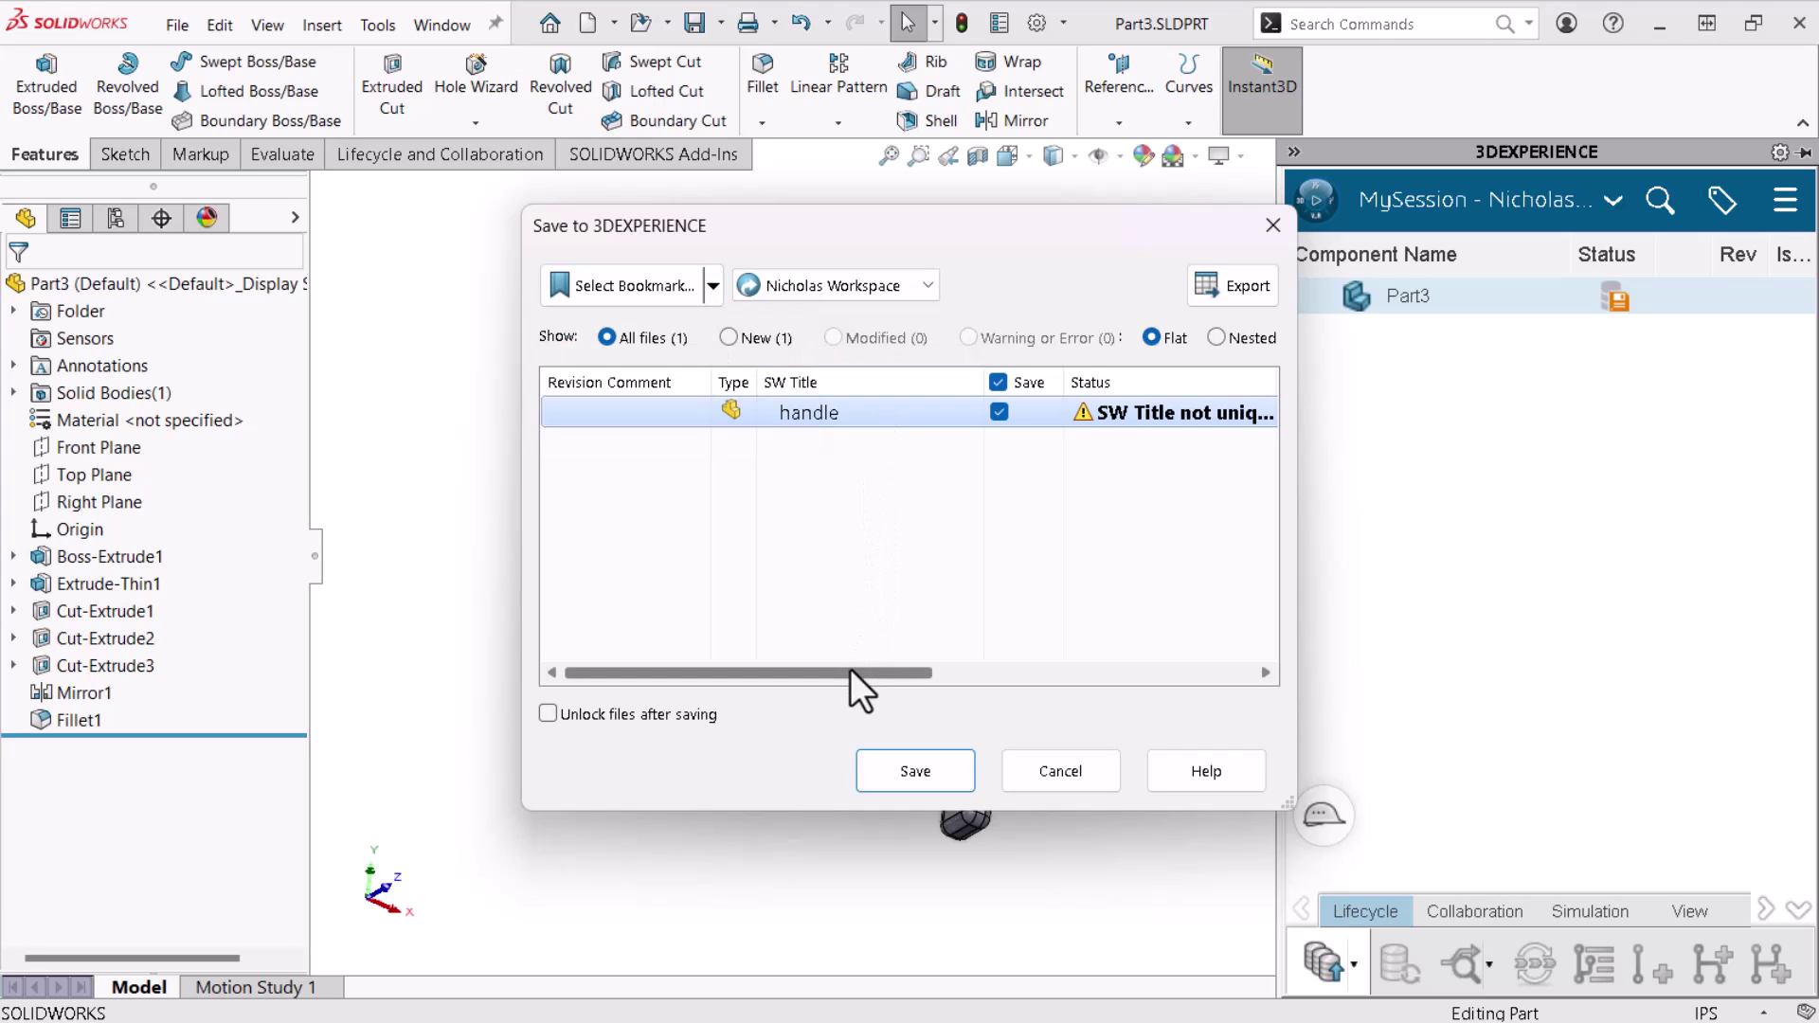
{"action": "left_click_drag", "start_coordinate": [850, 671], "coordinate": [1192, 646]}
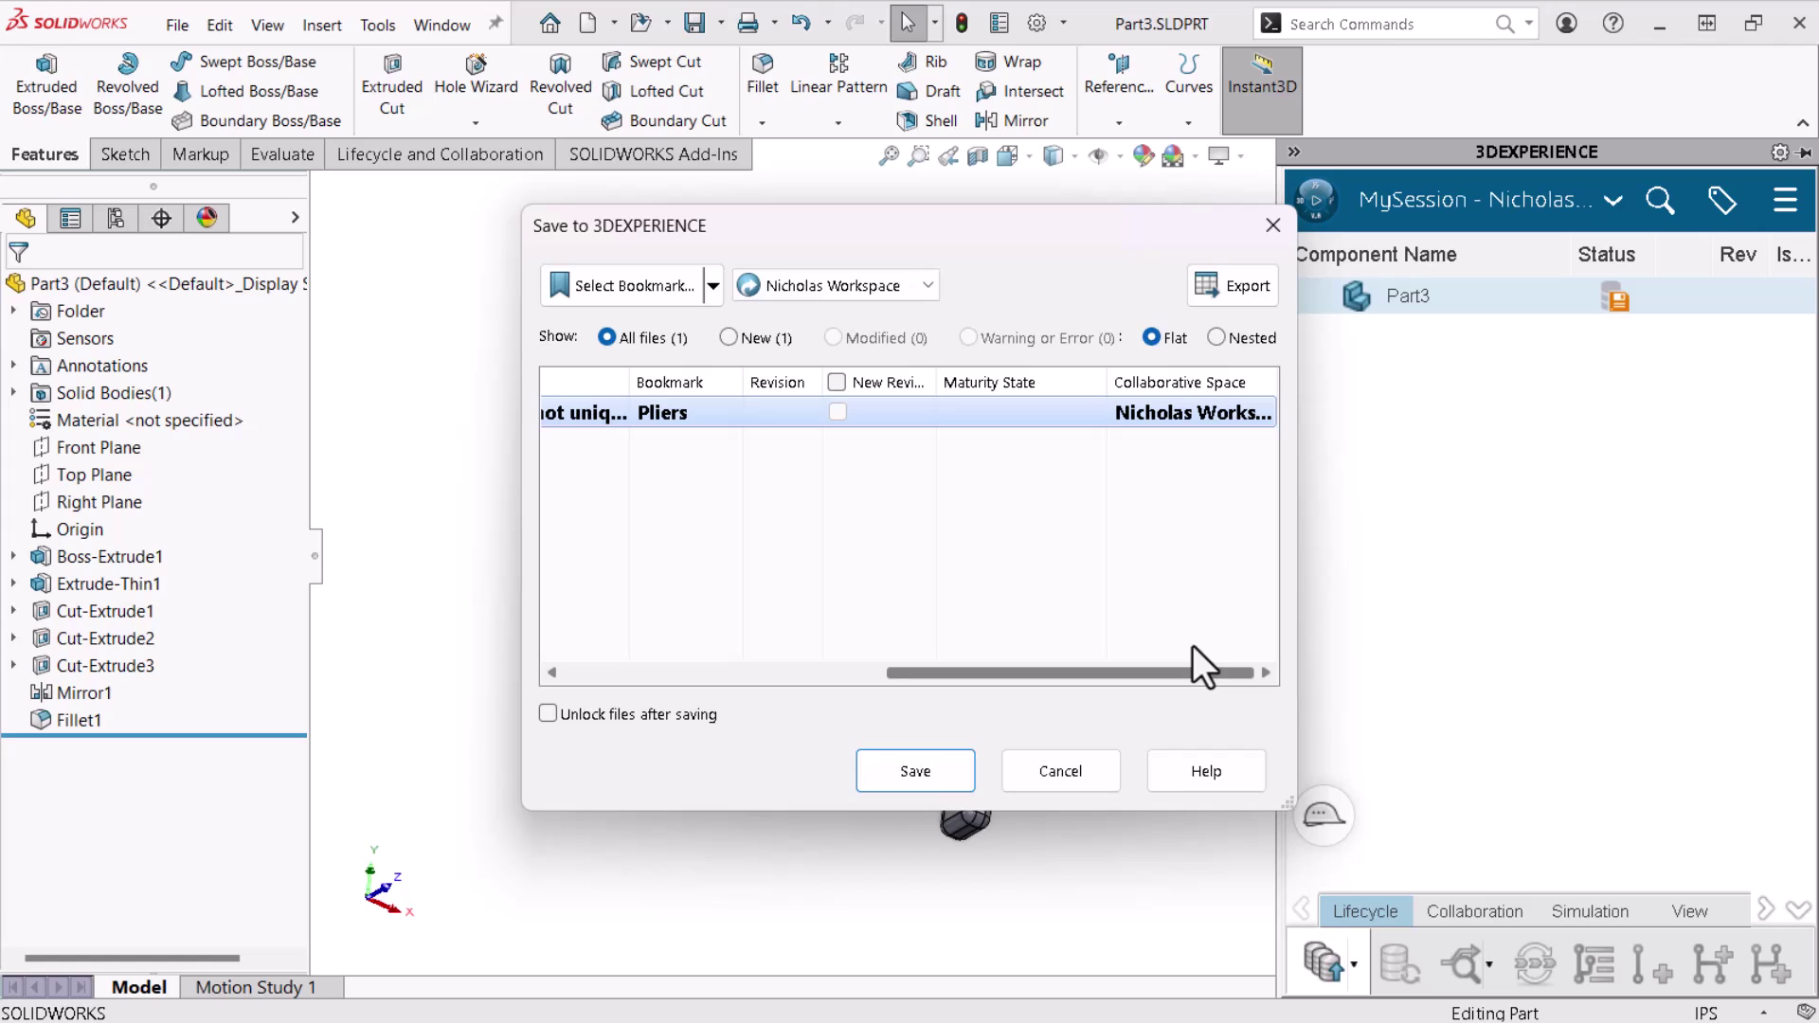
{"action": "left_click_drag", "start_coordinate": [1192, 644], "coordinate": [831, 686]}
{"action": "left_click", "coordinate": [890, 770]}
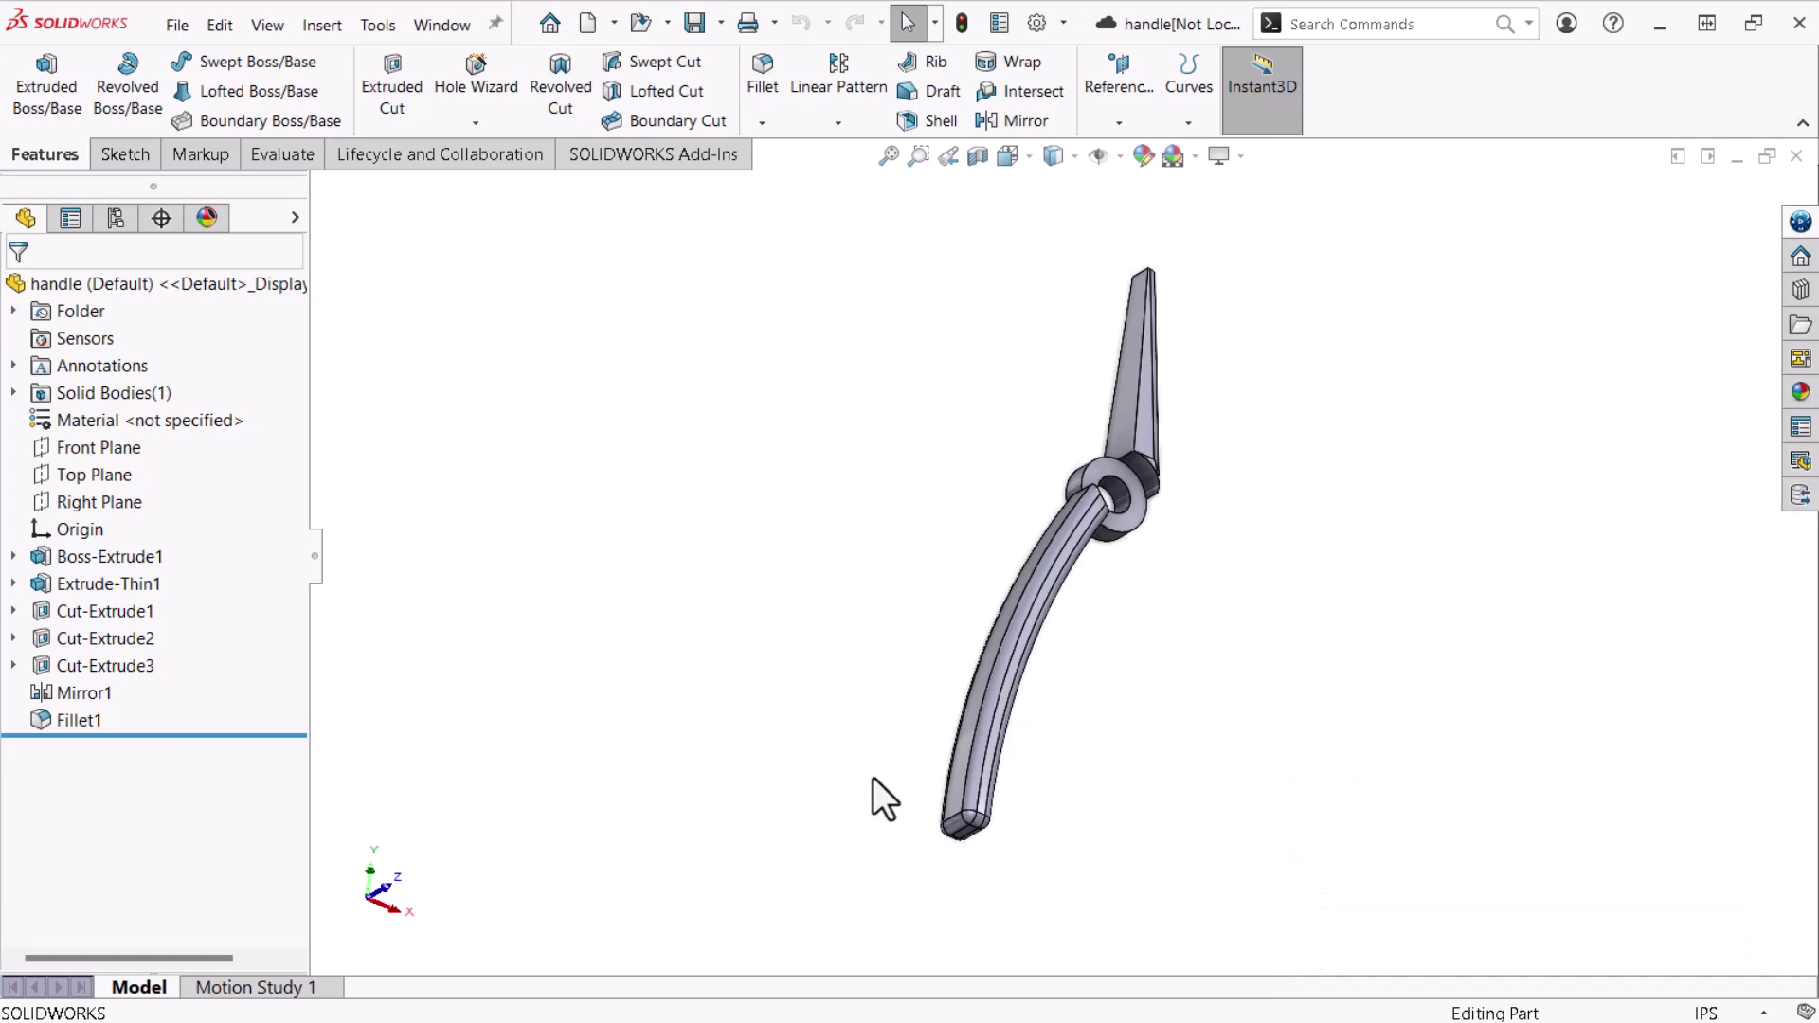
{"action": "left_click", "coordinate": [296, 218]}
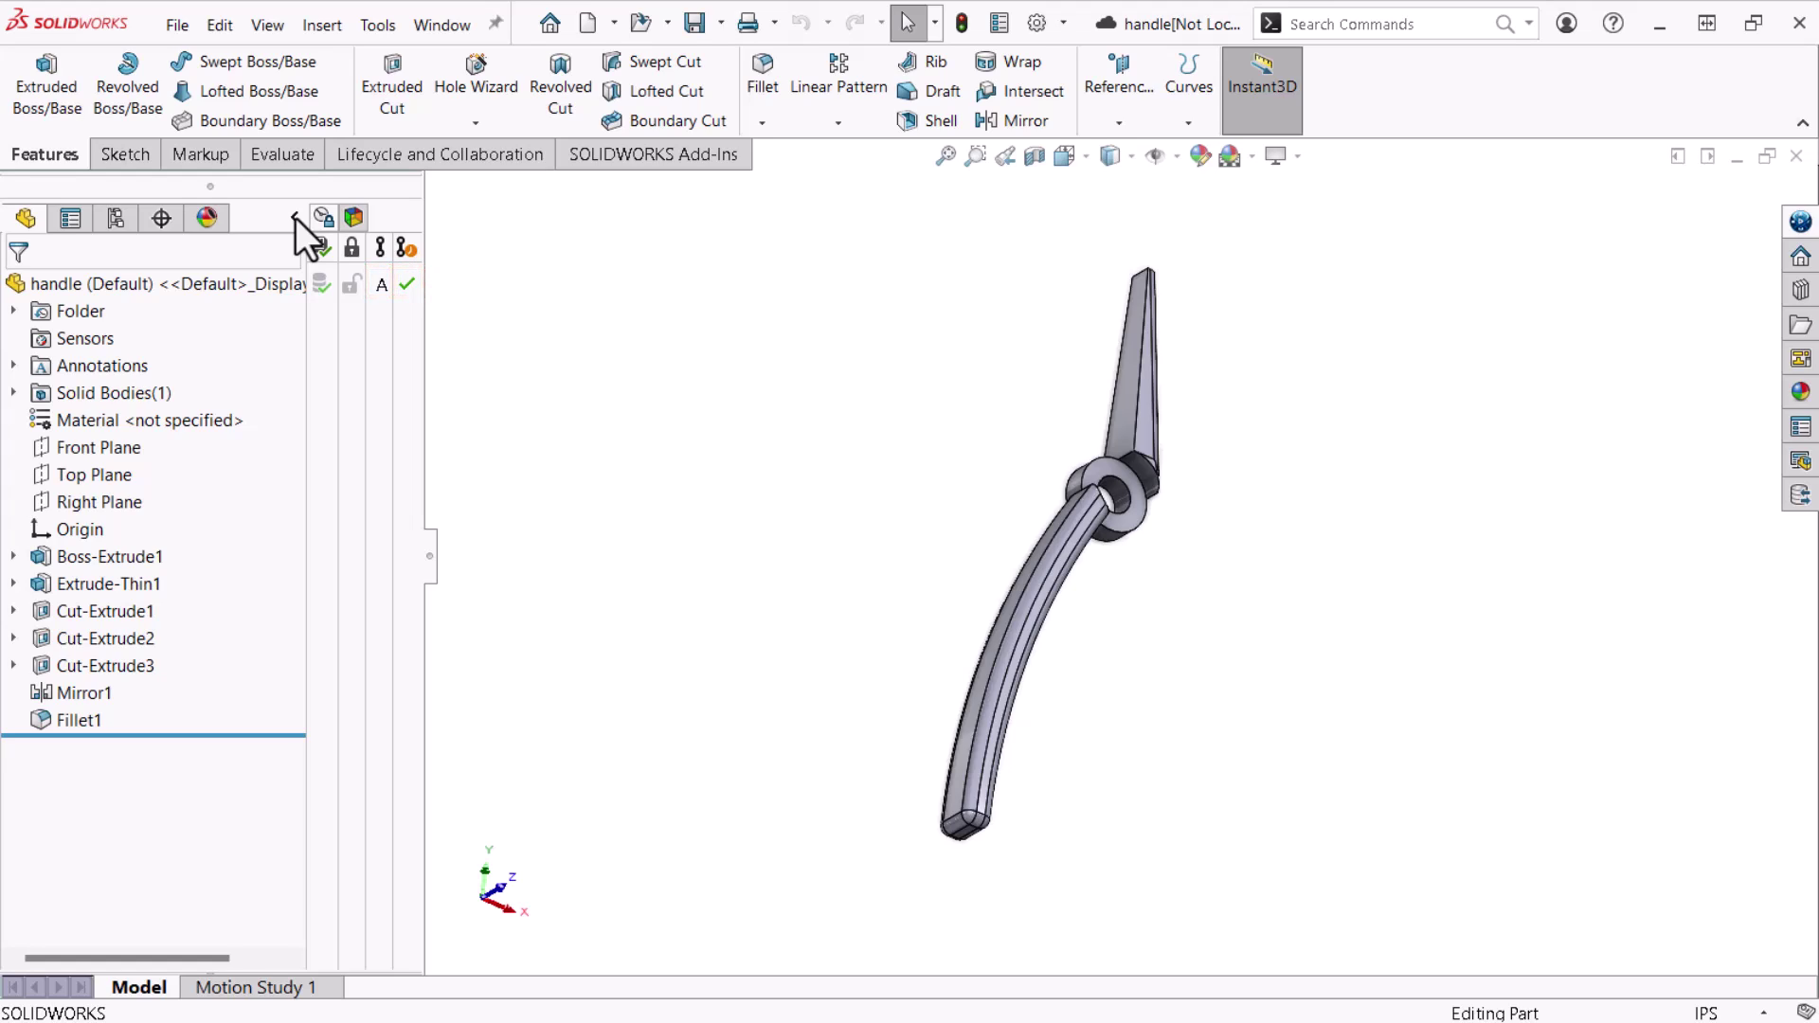
{"action": "left_click", "coordinate": [295, 218]}
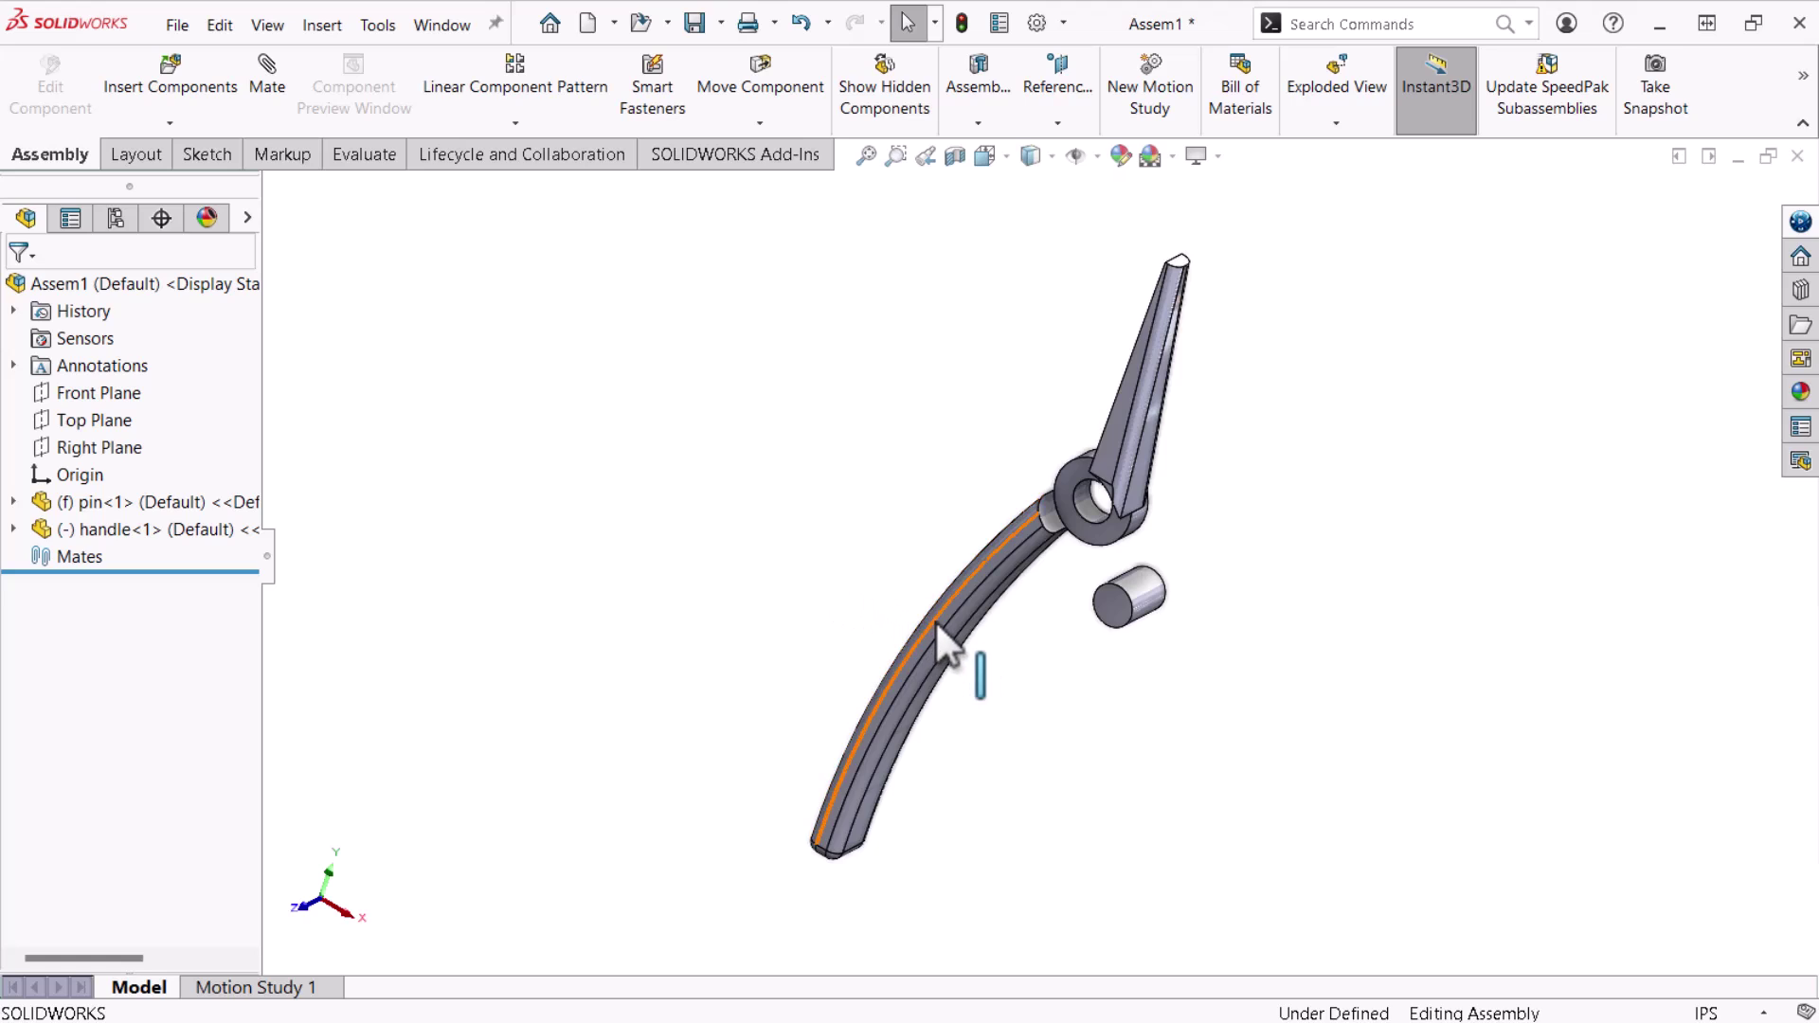
- Copy the handle as handle<2>, mate it concentric at the pivot, and swing it
{"action": "left_click_drag", "start_coordinate": [936, 621], "coordinate": [1252, 621], "text": "ctrl"}
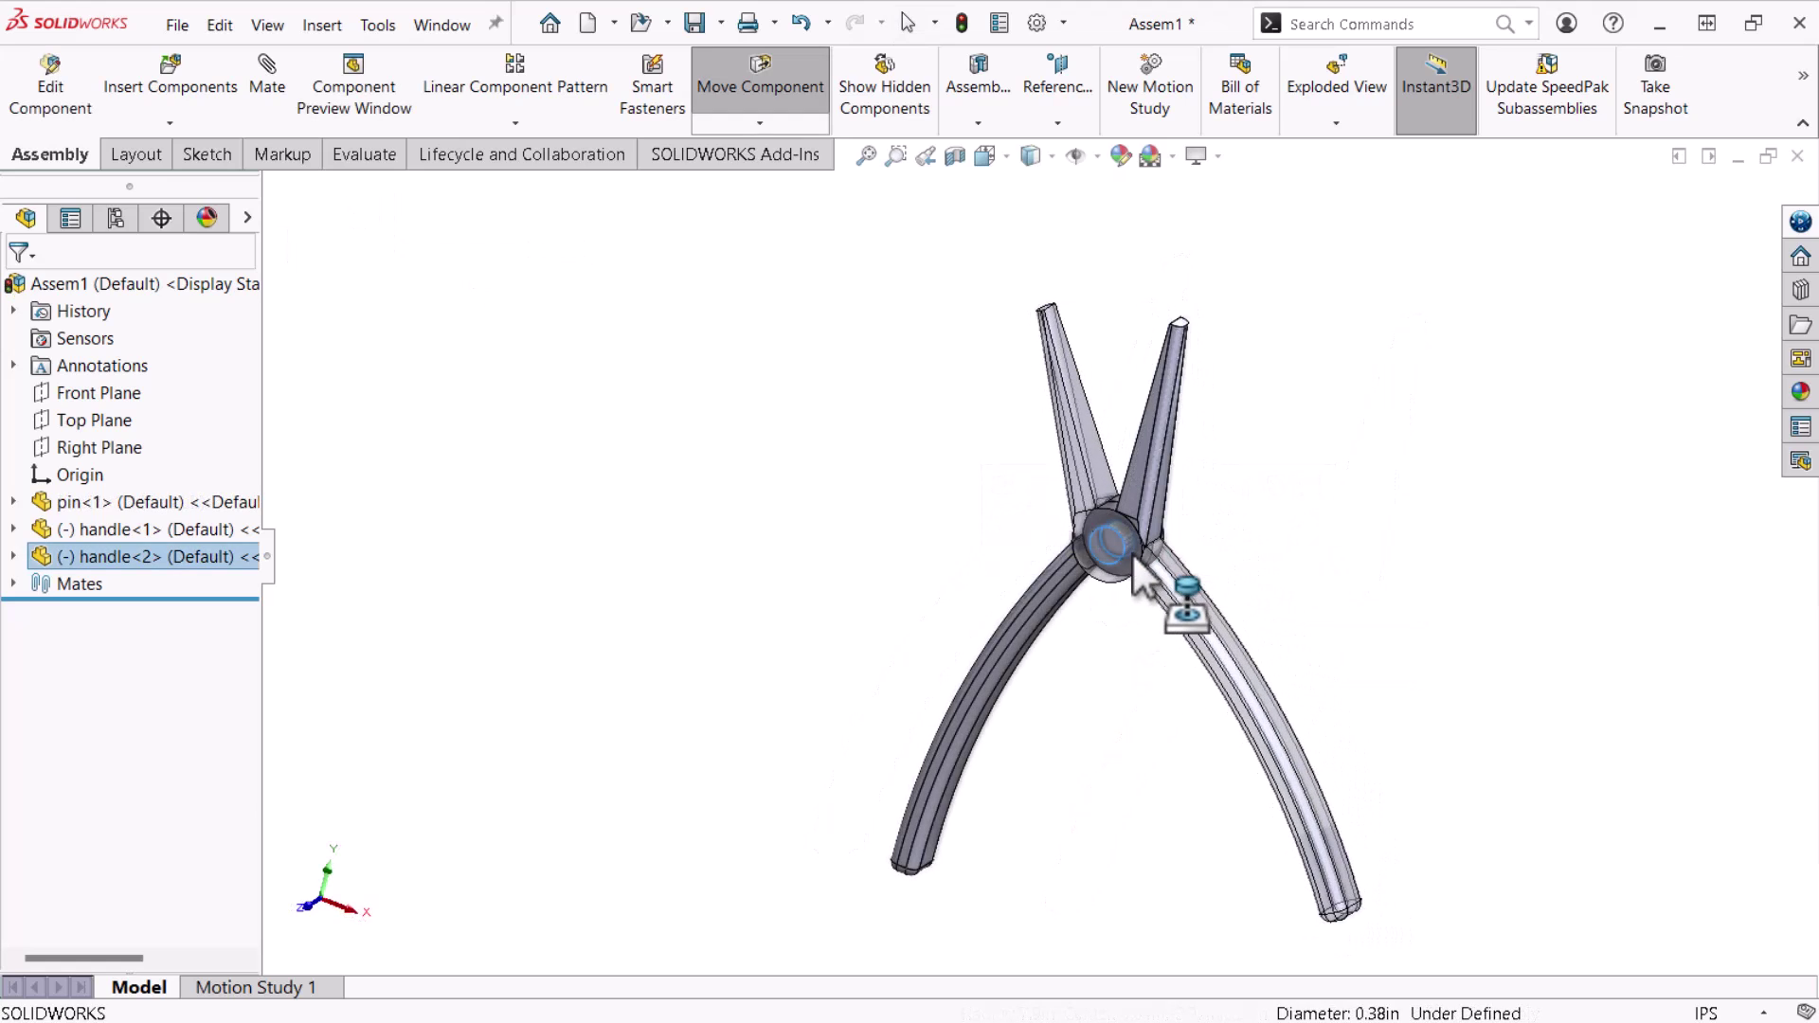
{"action": "left_click", "coordinate": [1141, 573]}
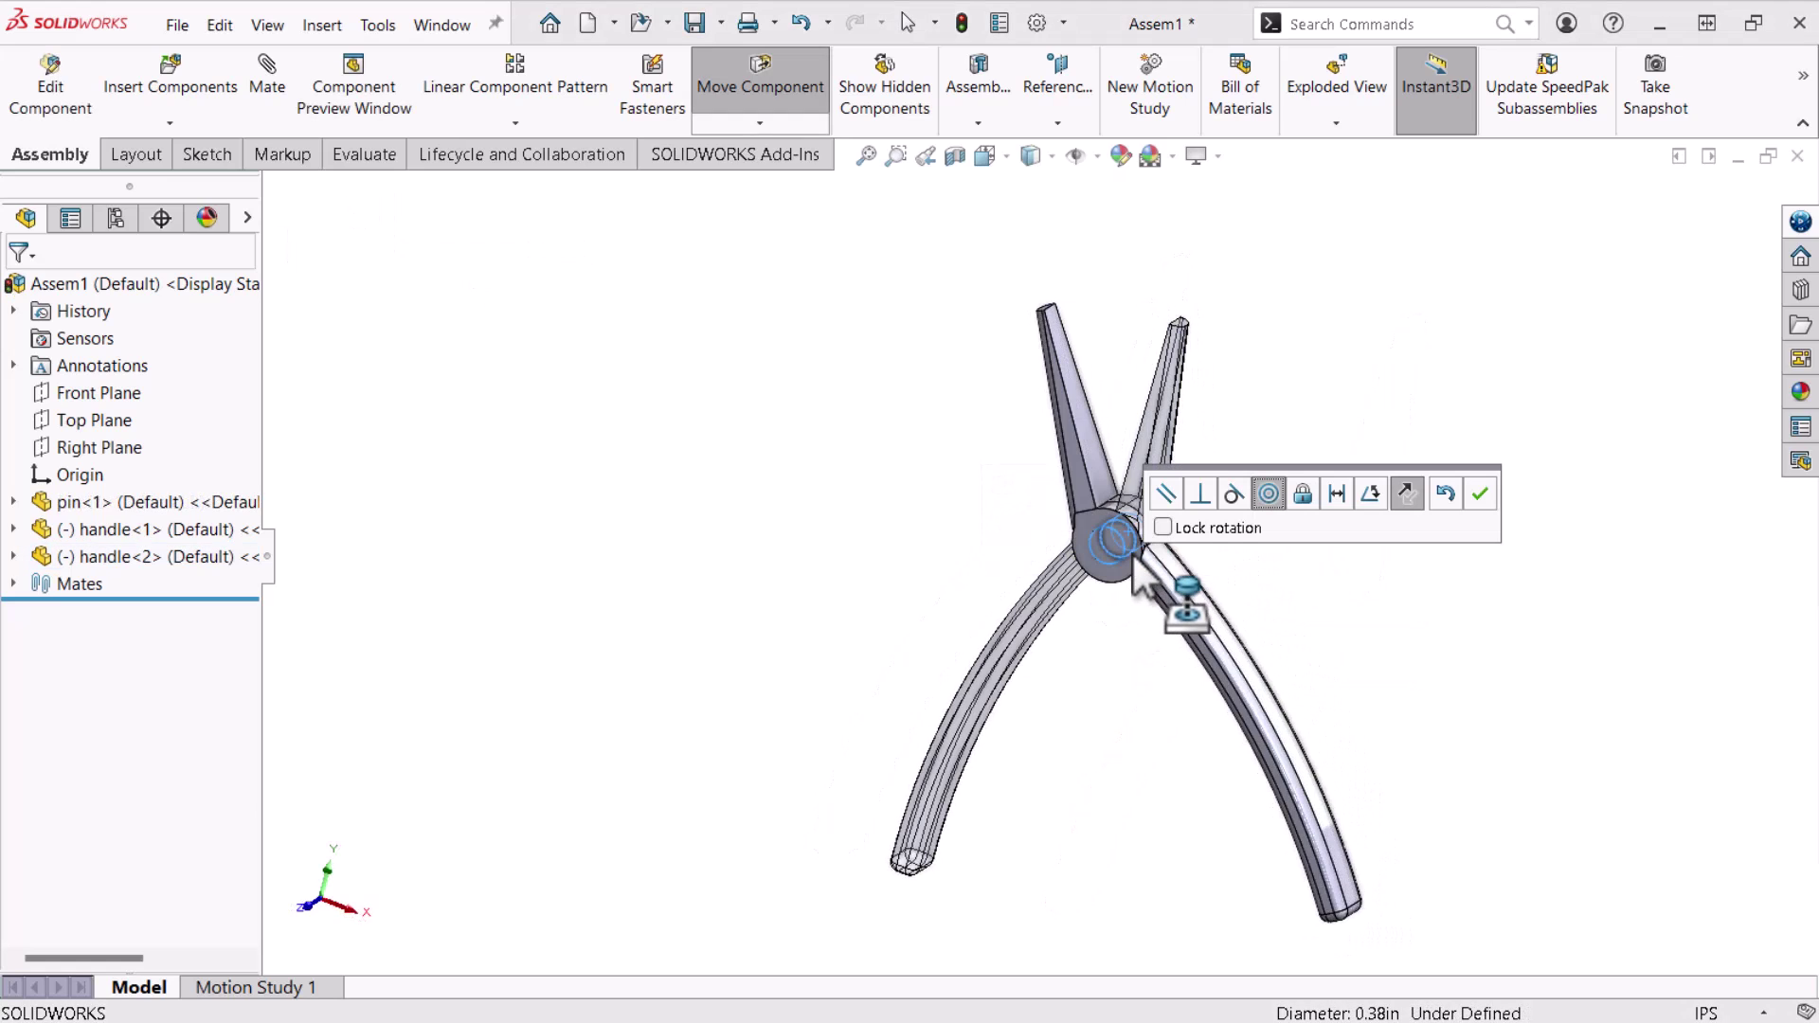
{"action": "left_click", "coordinate": [1448, 492]}
{"action": "middle_click_drag", "start_coordinate": [1177, 731], "coordinate": [1140, 671]}
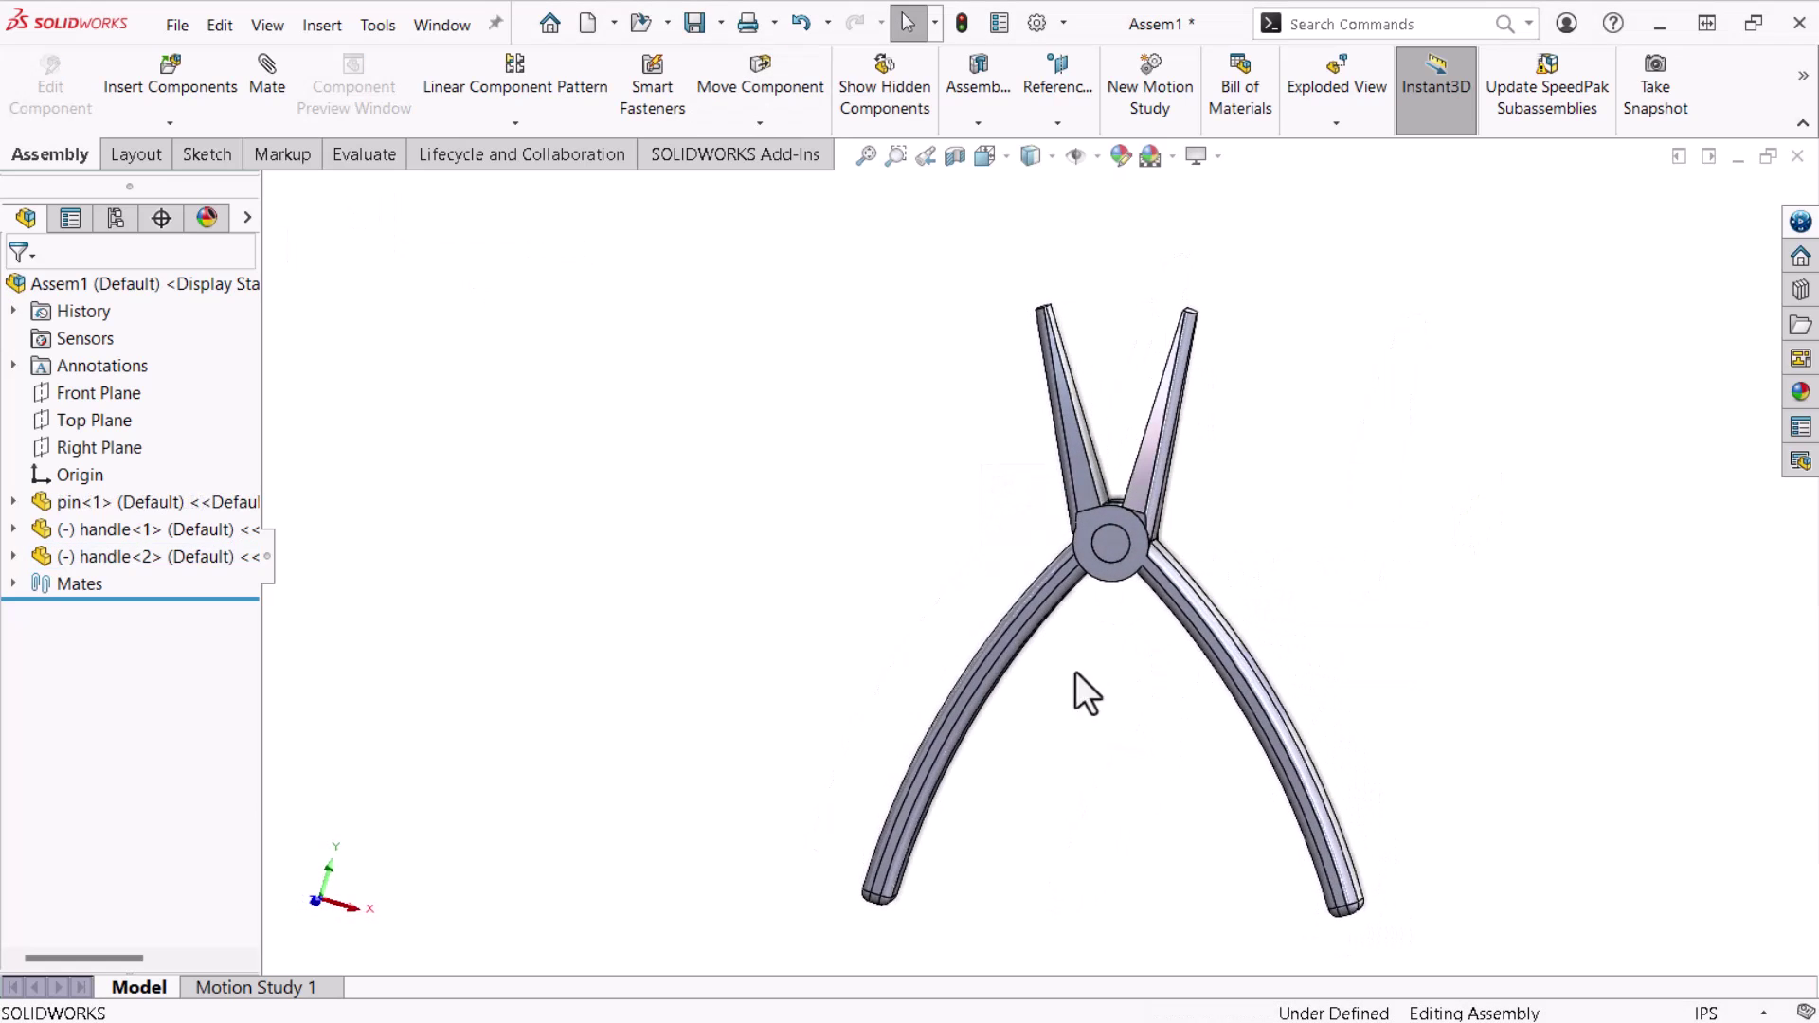
{"action": "left_click_drag", "start_coordinate": [1230, 698], "coordinate": [1066, 713]}
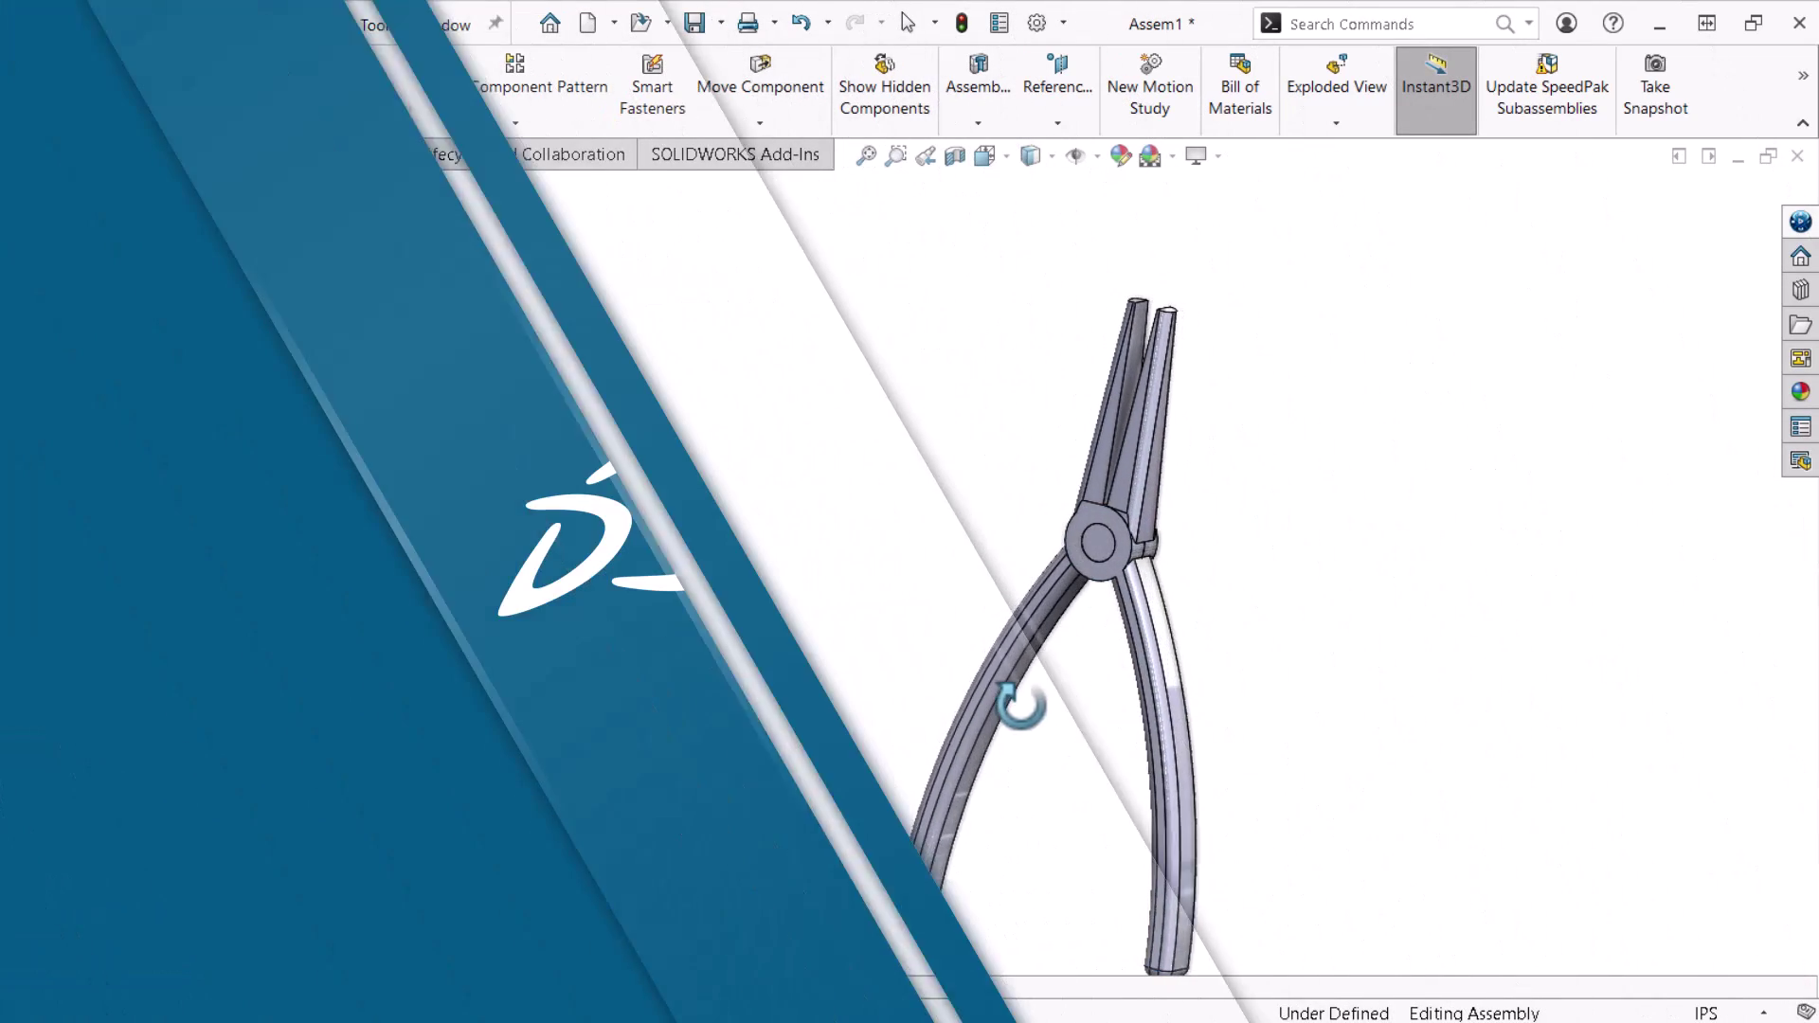